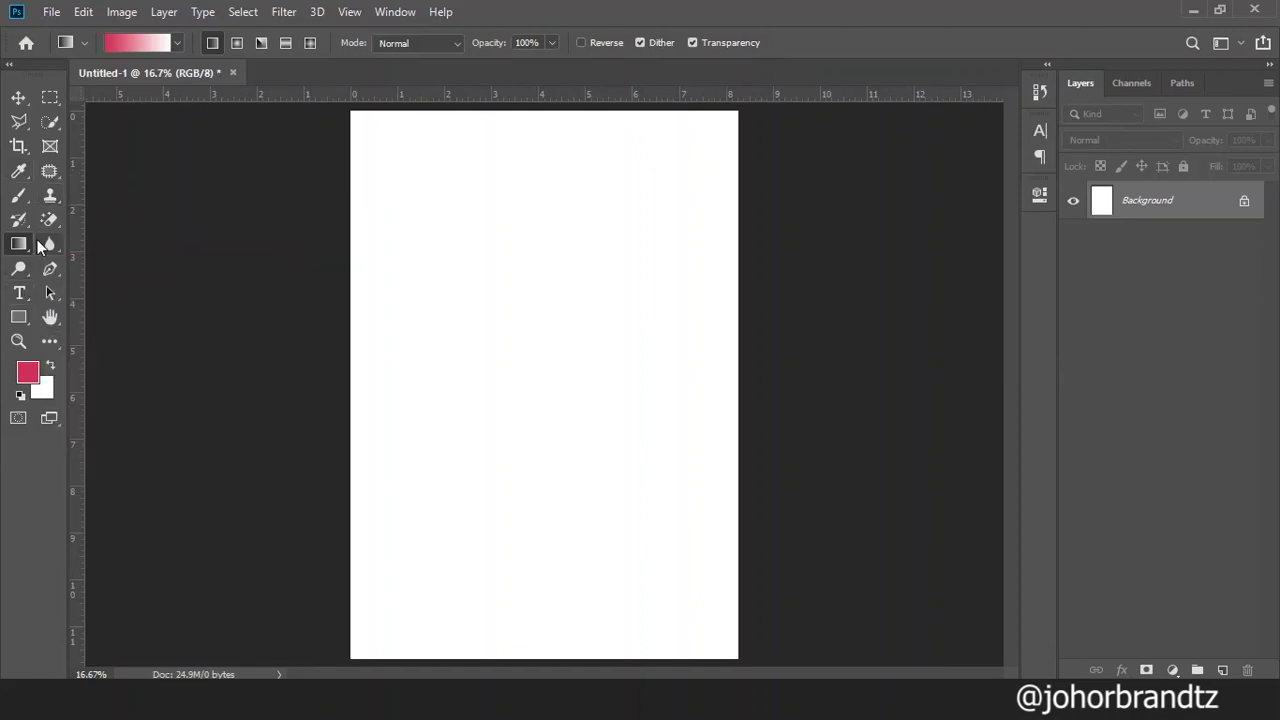
# Pick the Rectangle tool and zoom the blank portrait canvas out to 12.5%.
pyautogui.click(18, 316)
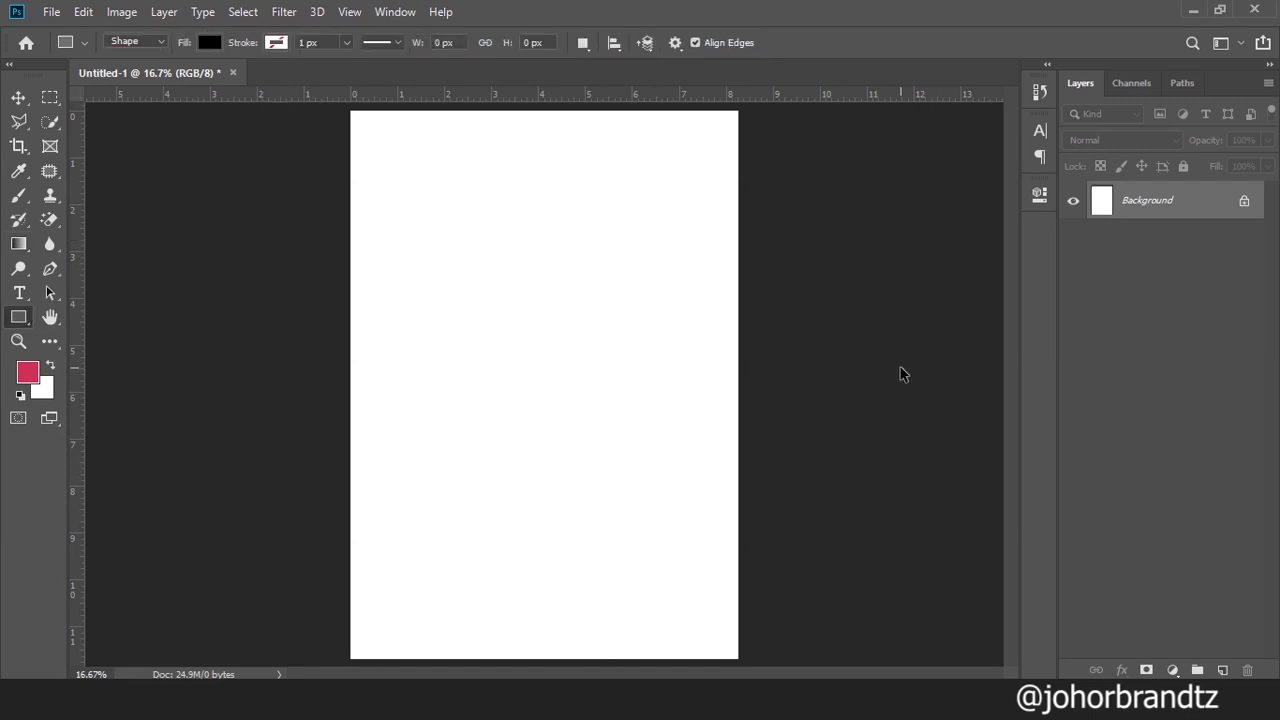
pyautogui.hotkey('ctrl', '-')
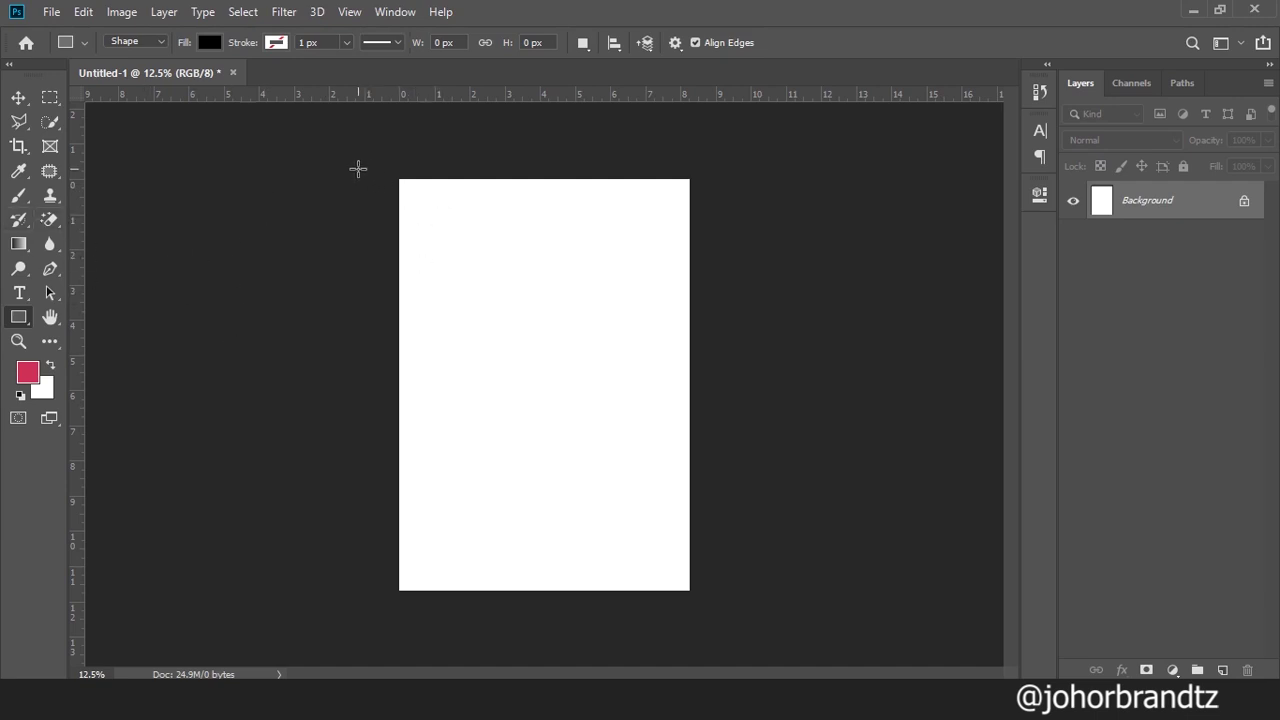
# Draw a rectangle covering the entire canvas and fill it with red.
pyautogui.moveTo(343, 163)
pyautogui.mouseDown()
pyautogui.moveTo(751, 598)
pyautogui.moveTo(739, 630)
pyautogui.mouseUp()
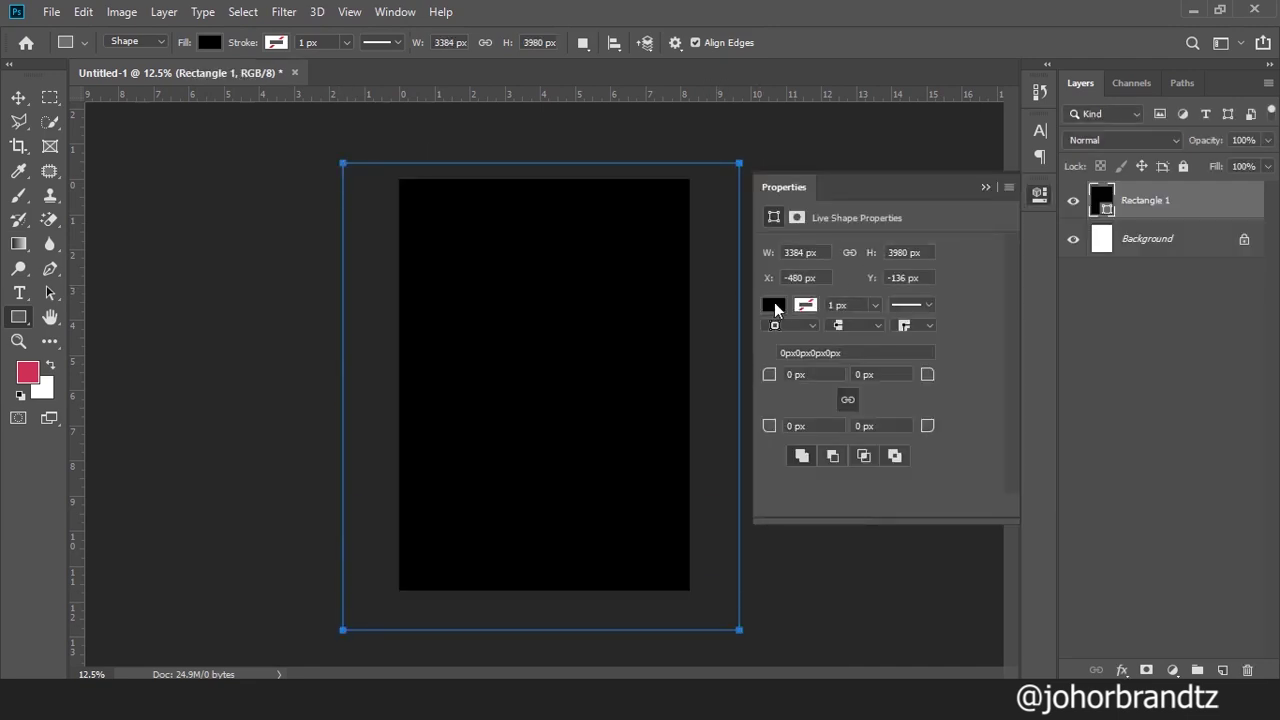
pyautogui.click(773, 305)
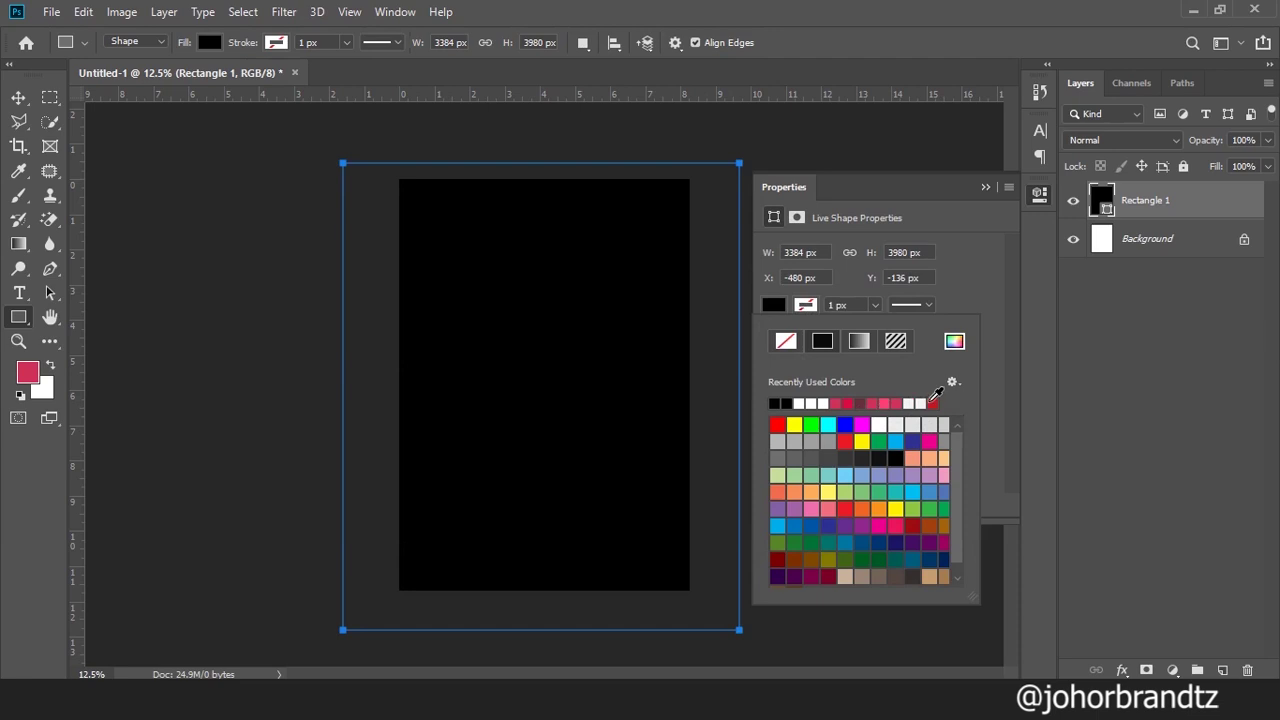
pyautogui.click(933, 403)
pyautogui.click(1005, 190)
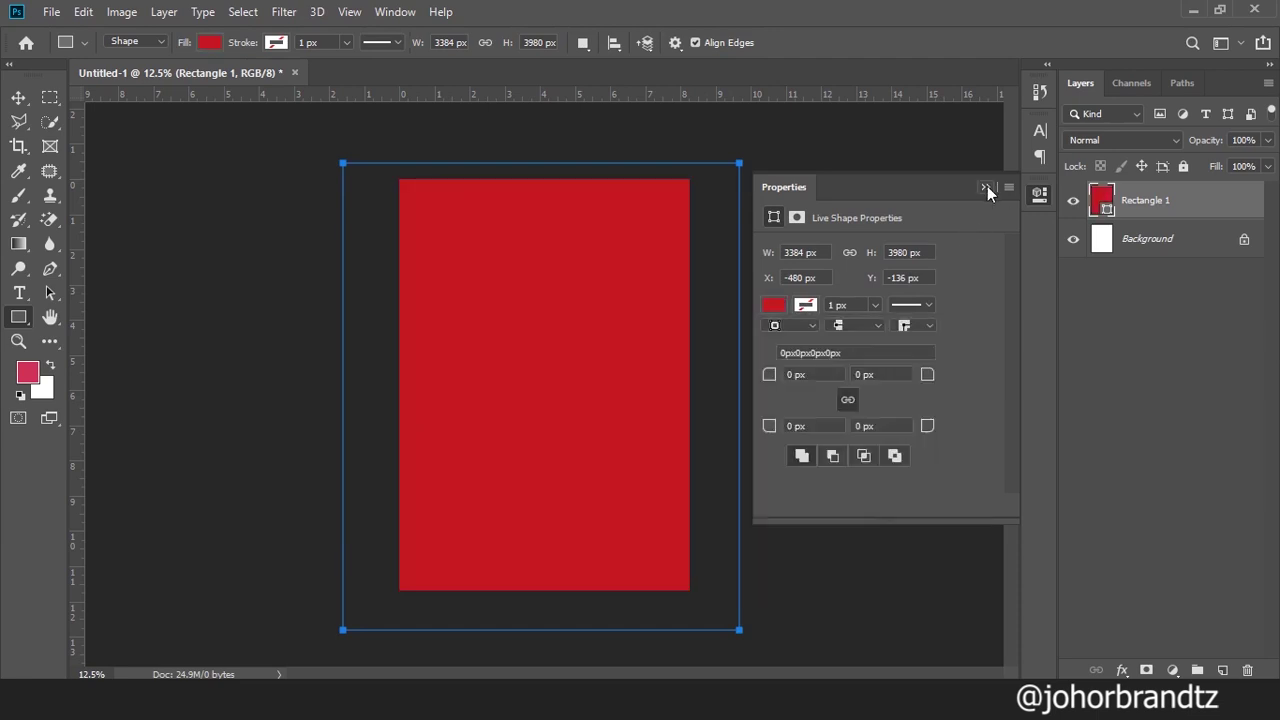
pyautogui.rightClick(18, 317)
# Draw a circle over the red rectangle and centre it horizontally on the page.
pyautogui.click(97, 353)
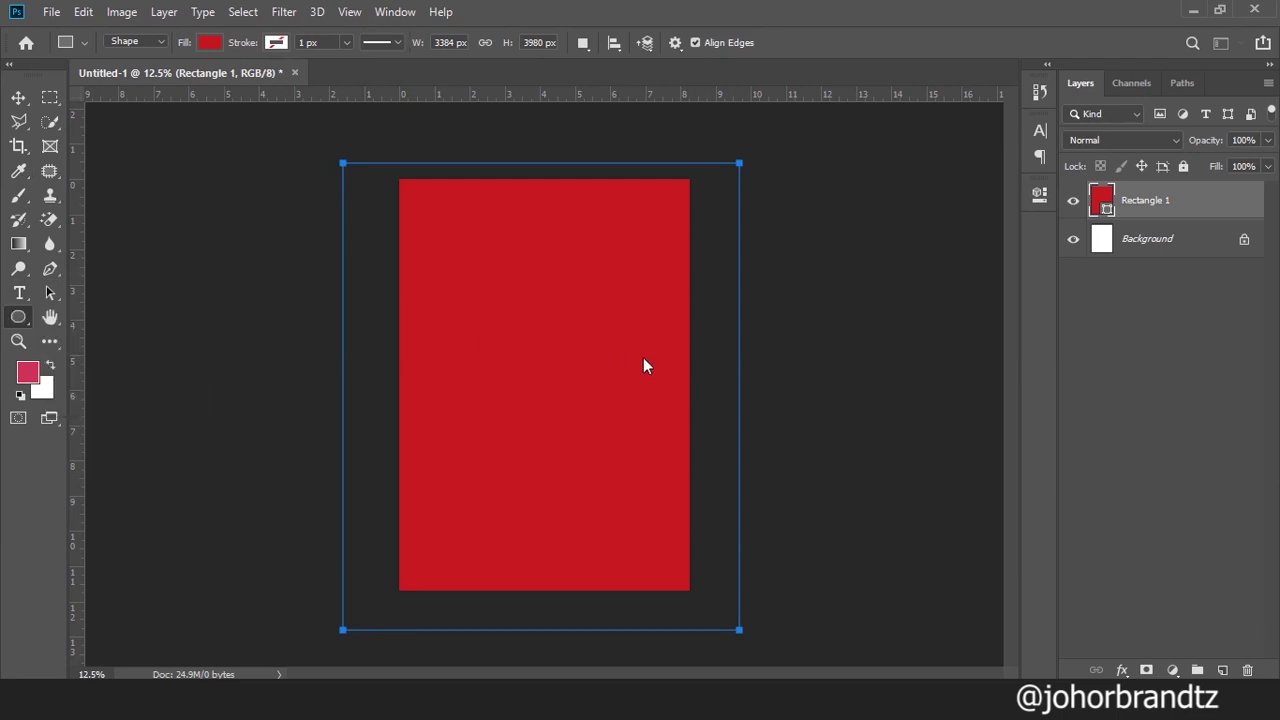
pyautogui.moveTo(460, 280); pyautogui.dragTo(668, 497)
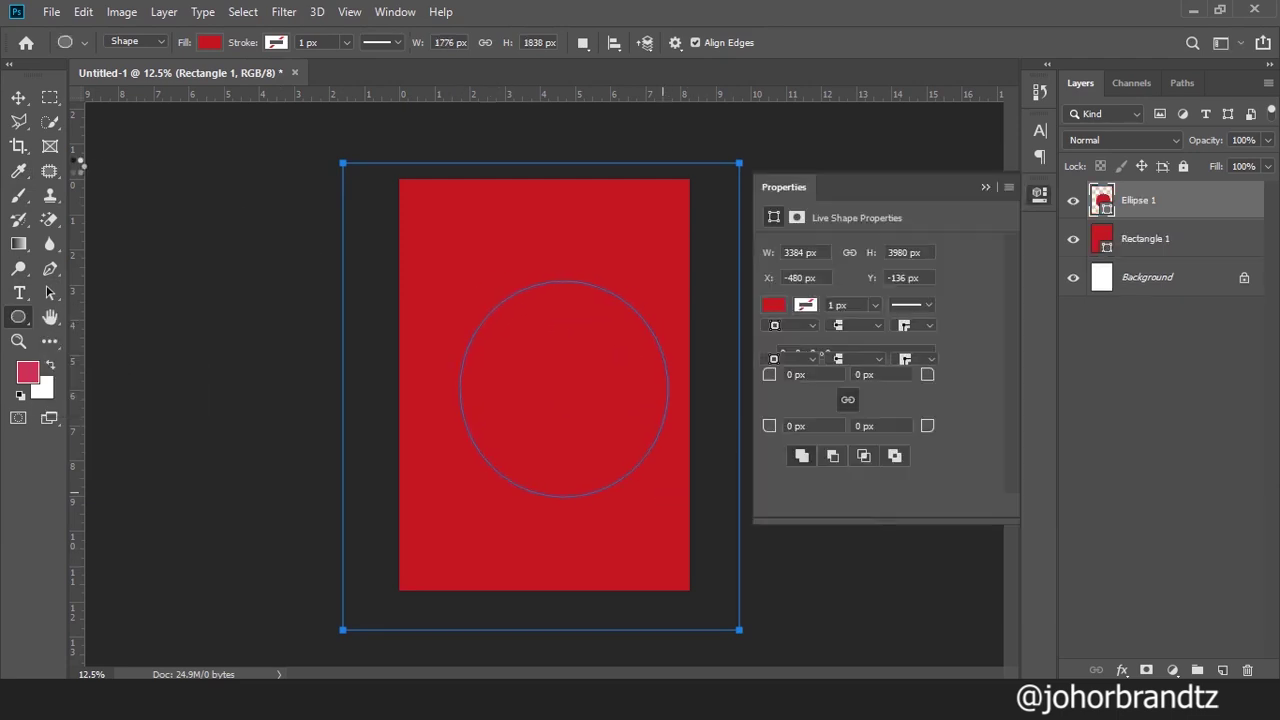
pyautogui.press('v')
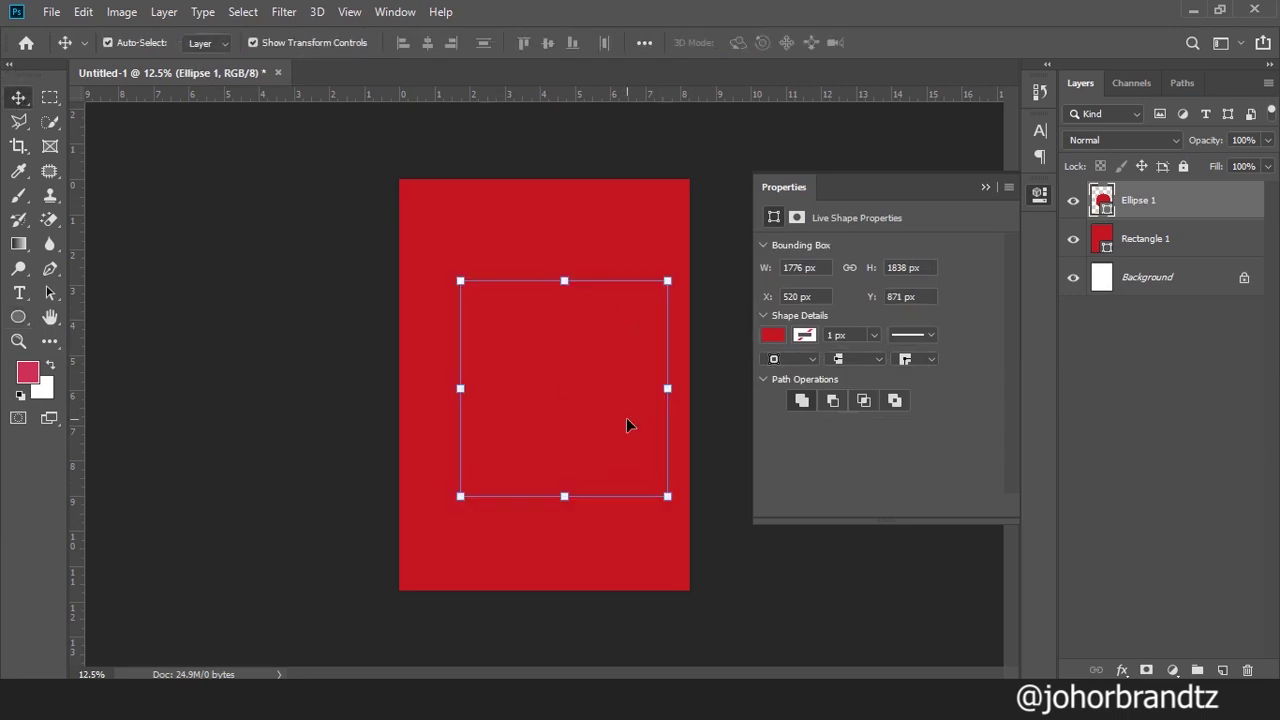
pyautogui.moveTo(626, 417); pyautogui.dragTo(601, 413)
# Fill the circle with a lighter, brighter red, e9303d.
pyautogui.click(784, 342)
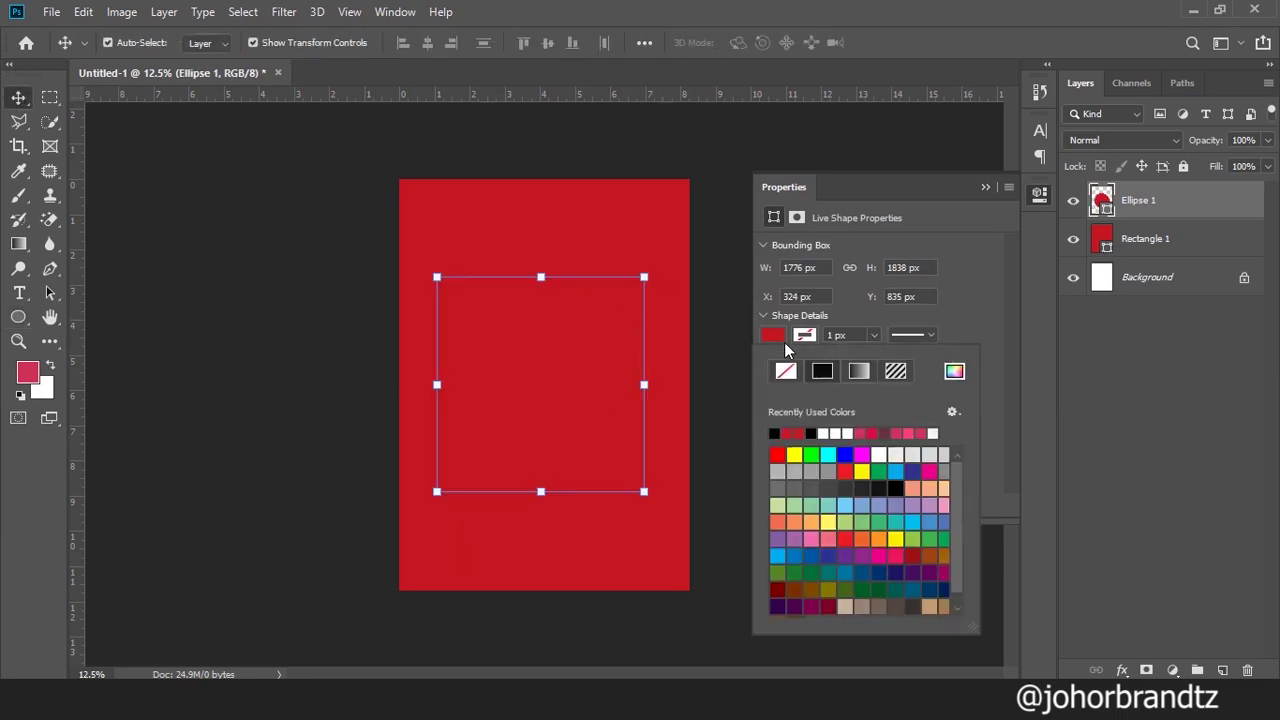
pyautogui.click(958, 377)
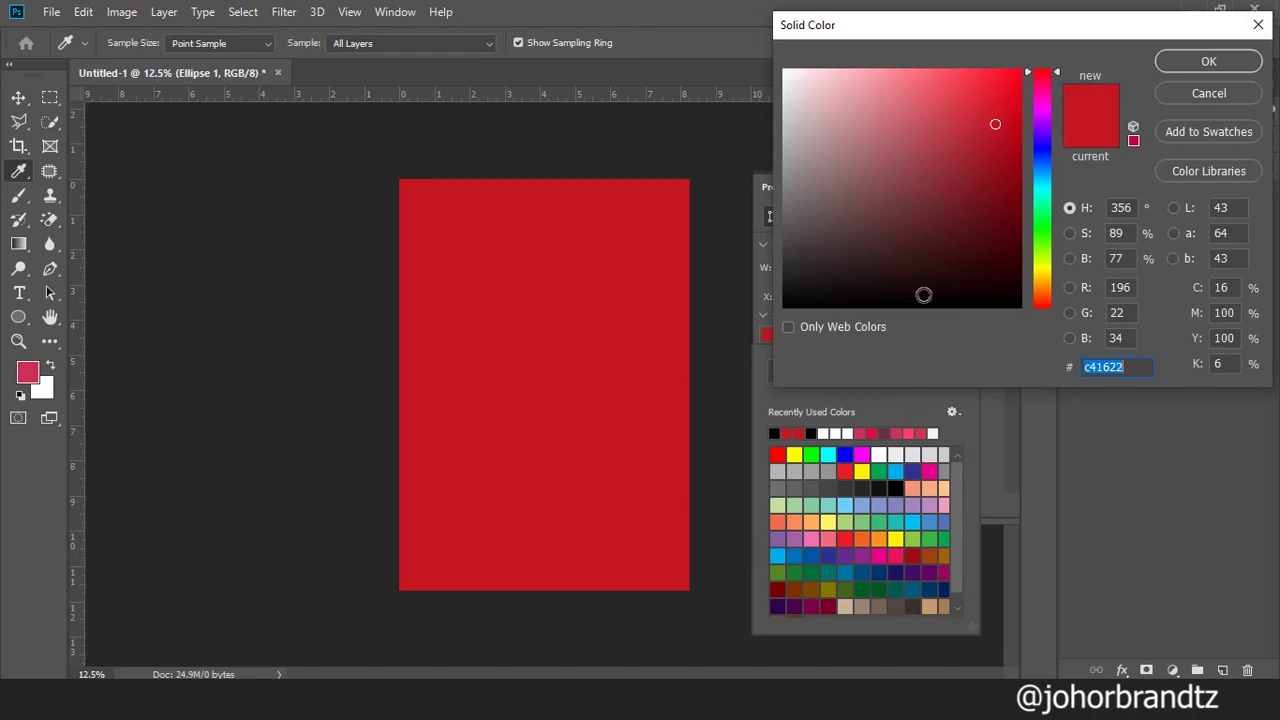
pyautogui.moveTo(997, 130); pyautogui.dragTo(971, 88)
pyautogui.click(1186, 62)
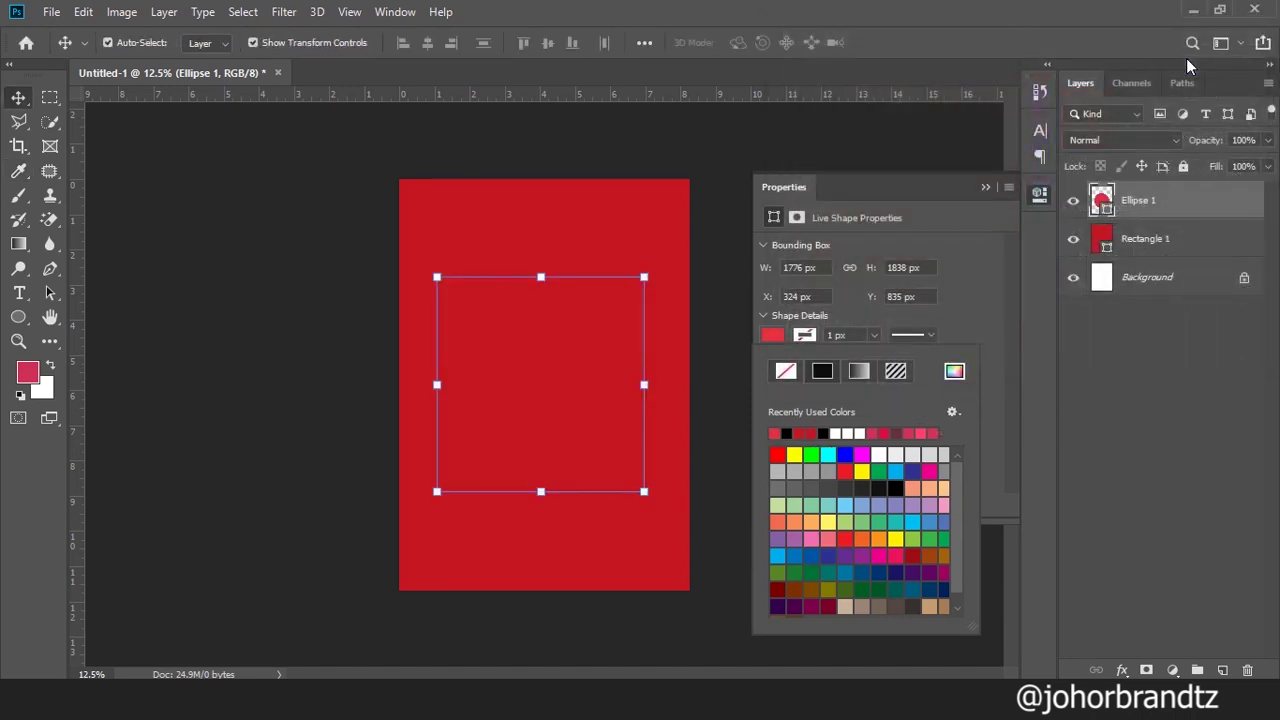
# Change Rectangle 1's fill to a darker red, b4101b, then select Ellipse 1.
pyautogui.click(1143, 241)
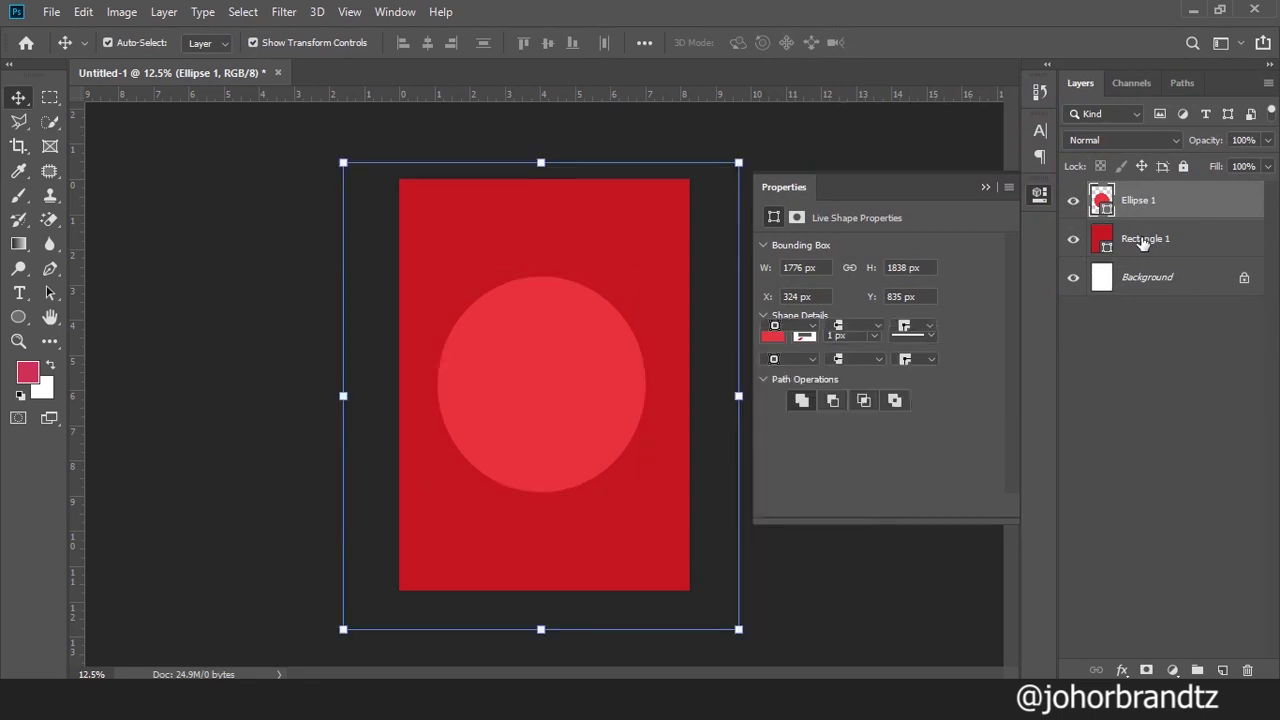
pyautogui.doubleClick(1105, 238)
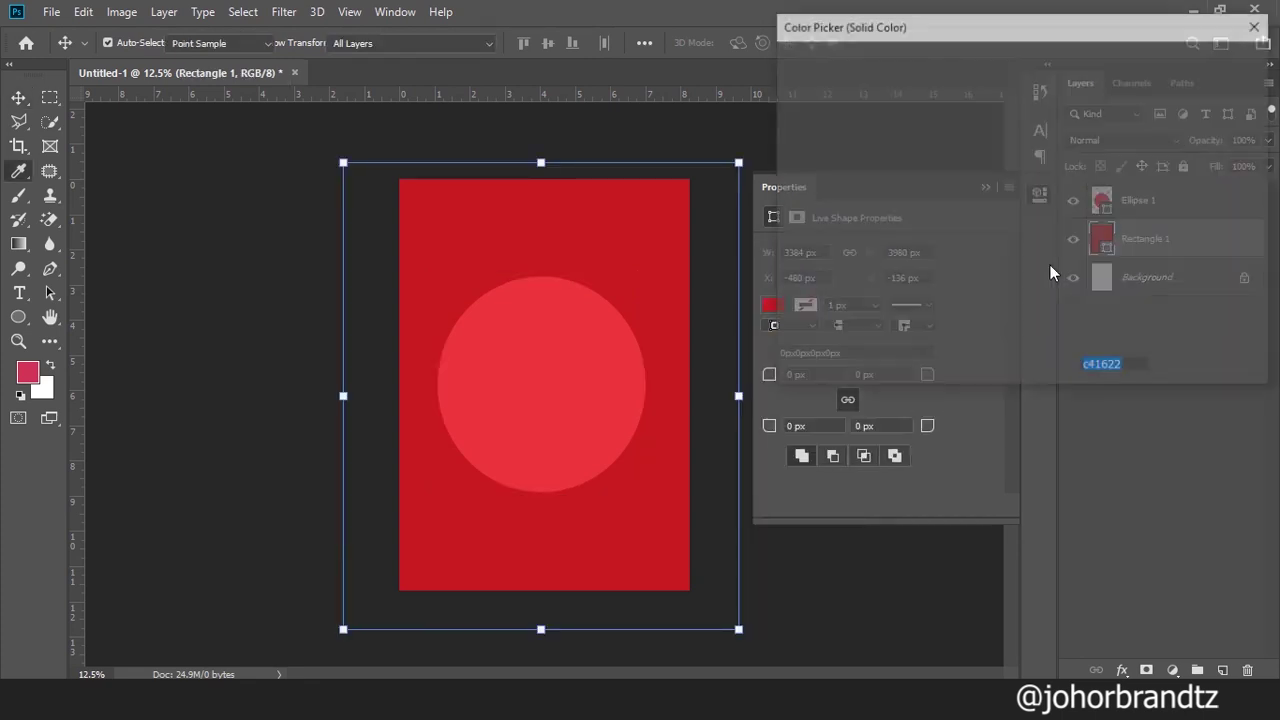
pyautogui.moveTo(996, 128); pyautogui.dragTo(1001, 139)
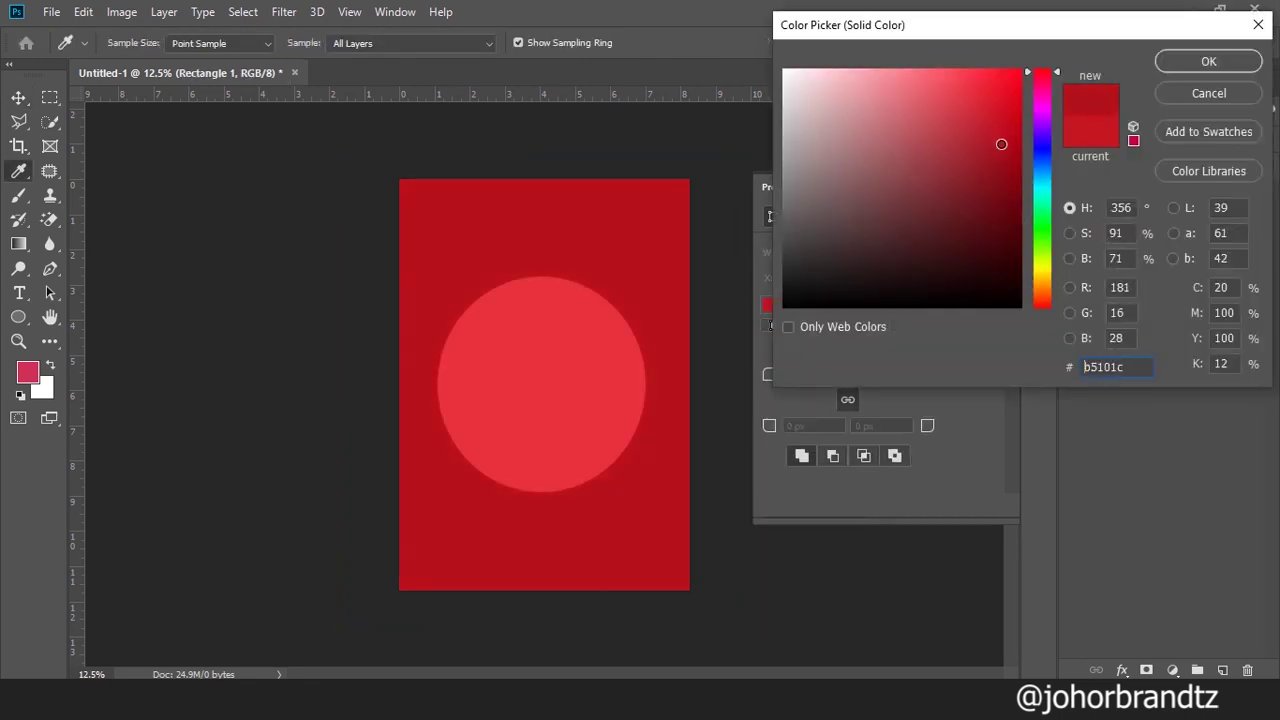
pyautogui.click(1203, 69)
pyautogui.click(1145, 205)
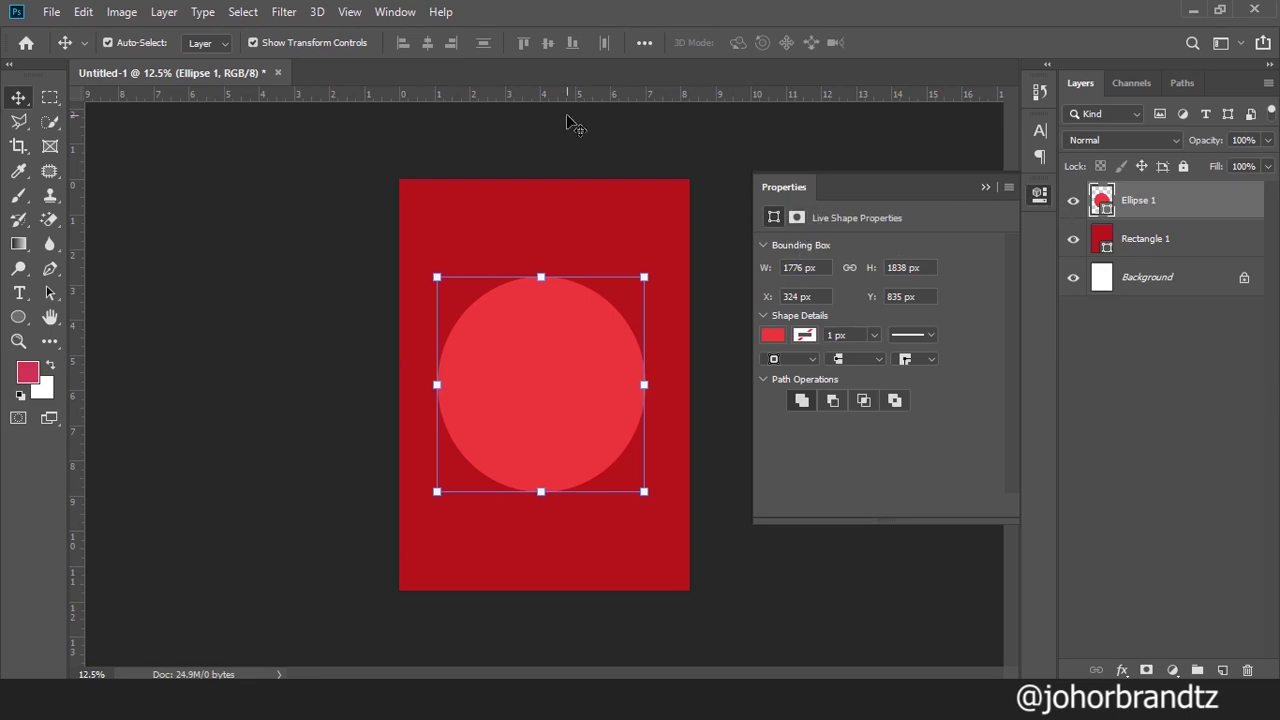
pyautogui.click(396, 12)
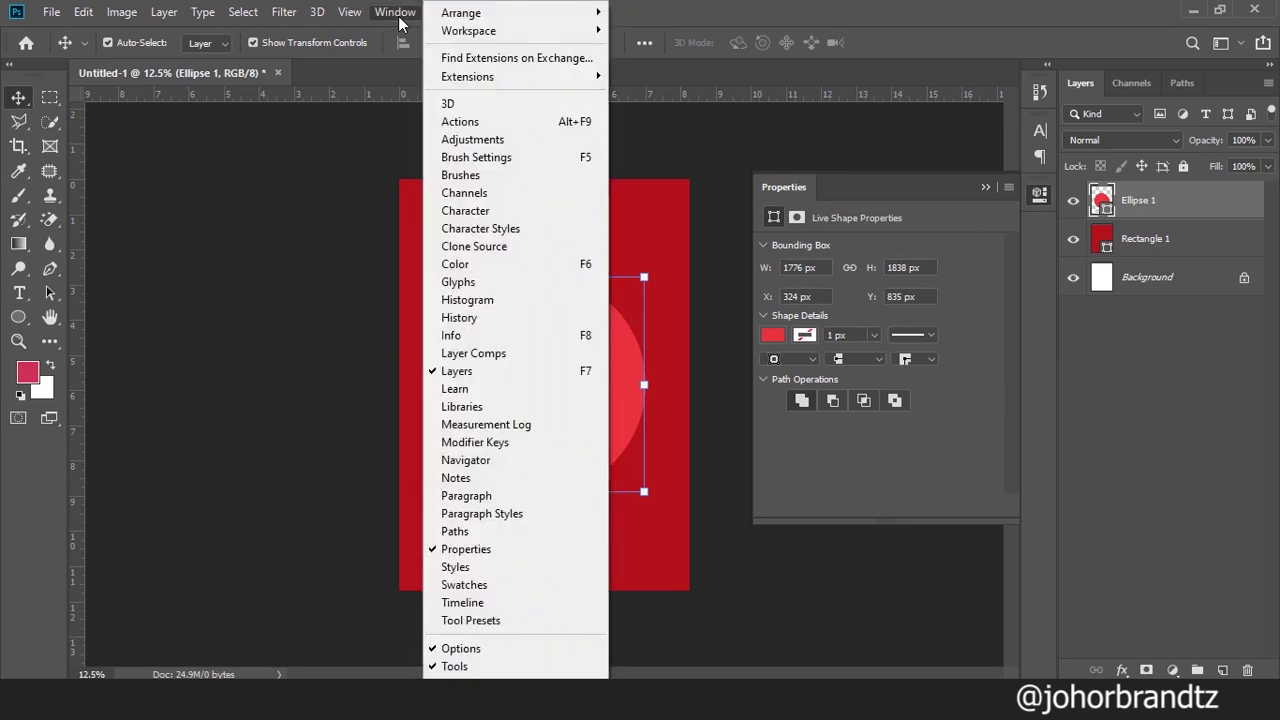
pyautogui.click(973, 213)
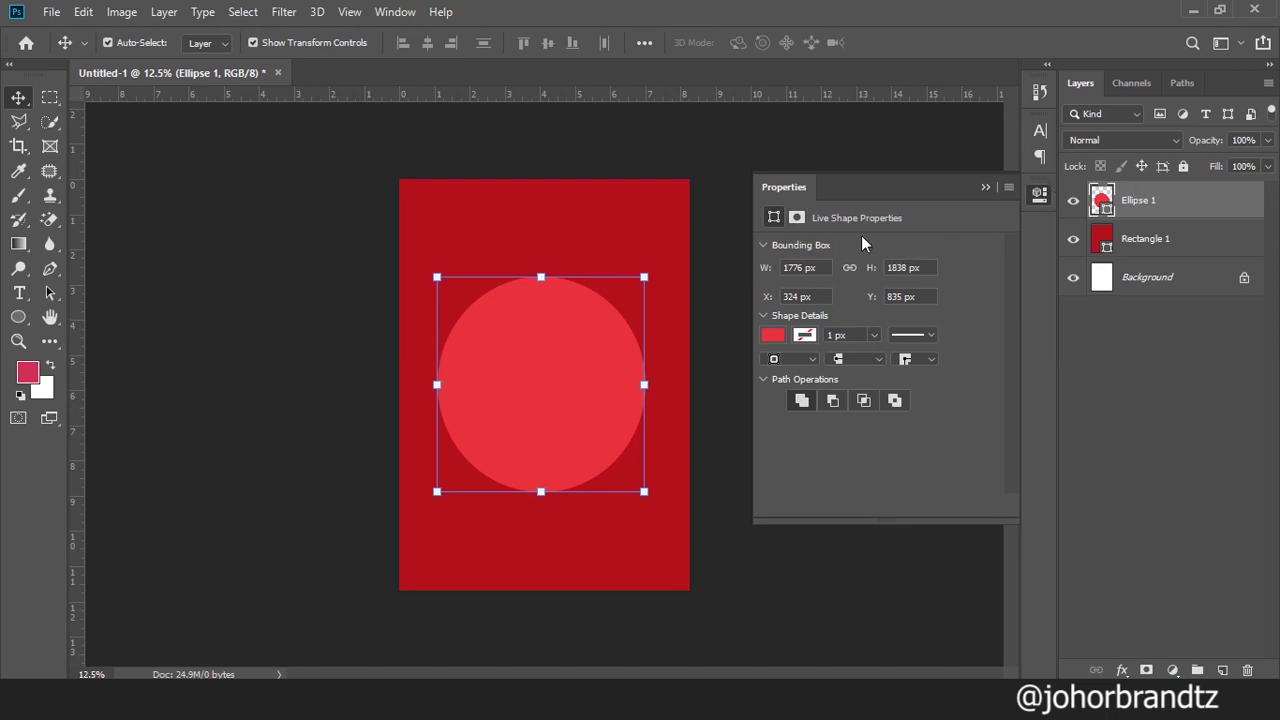
# Feather Ellipse 1's mask by 259.3 px to soften the circle into a glow.
pyautogui.click(801, 216)
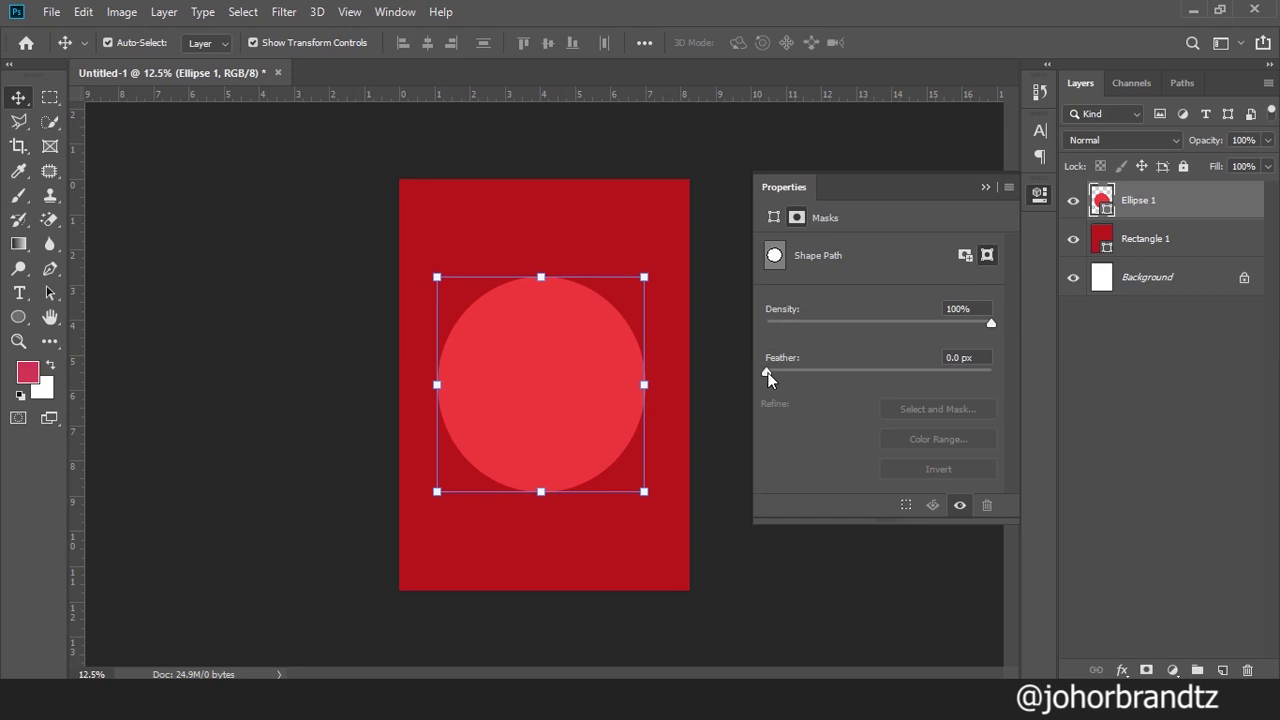
pyautogui.moveTo(768, 372)
pyautogui.mouseDown()
pyautogui.moveTo(963, 368)
pyautogui.moveTo(948, 370)
pyautogui.mouseUp()
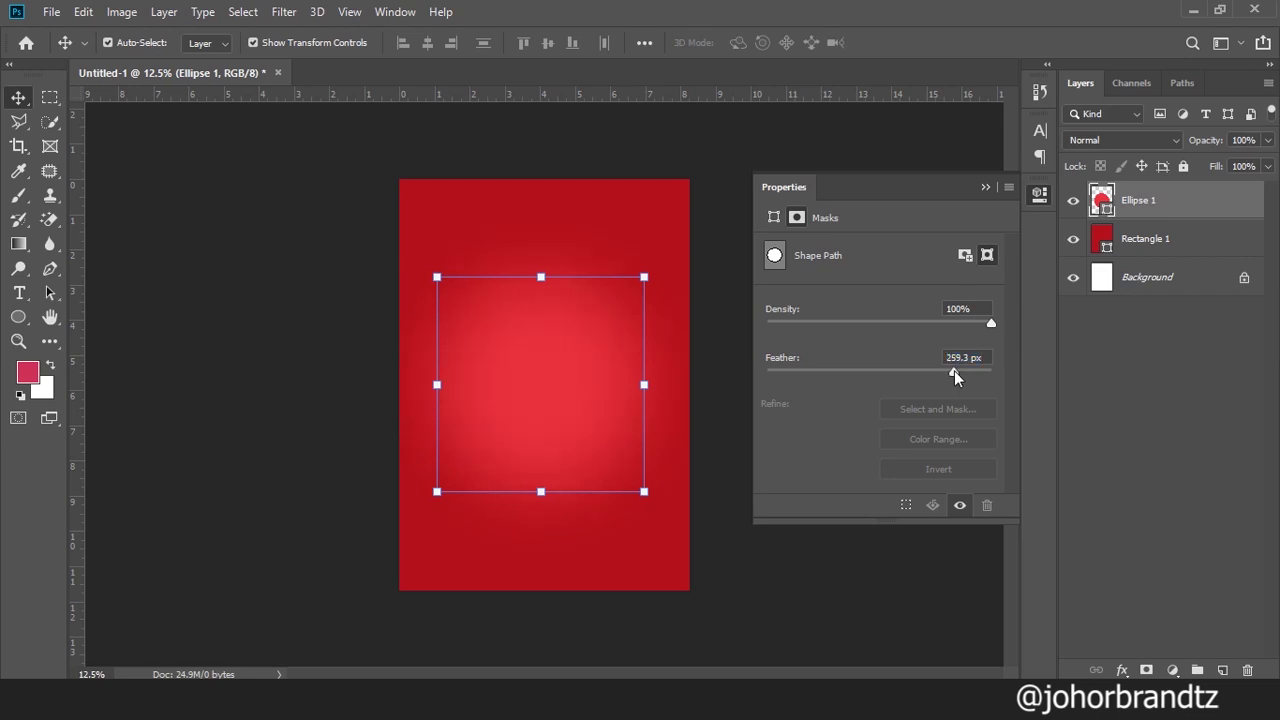
# Recolour Rectangle 1 to deeper red a40e19 and Ellipse 1 to brighter red f92d3b.
pyautogui.click(984, 188)
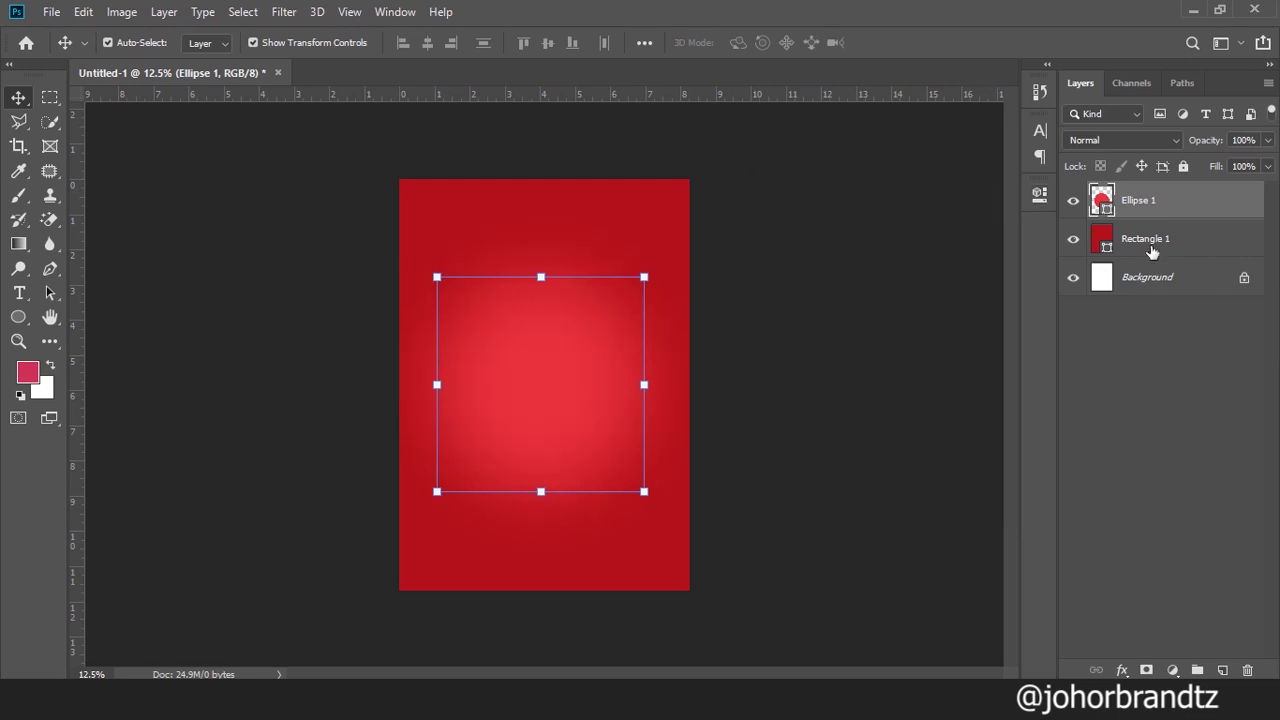
pyautogui.doubleClick(1099, 240)
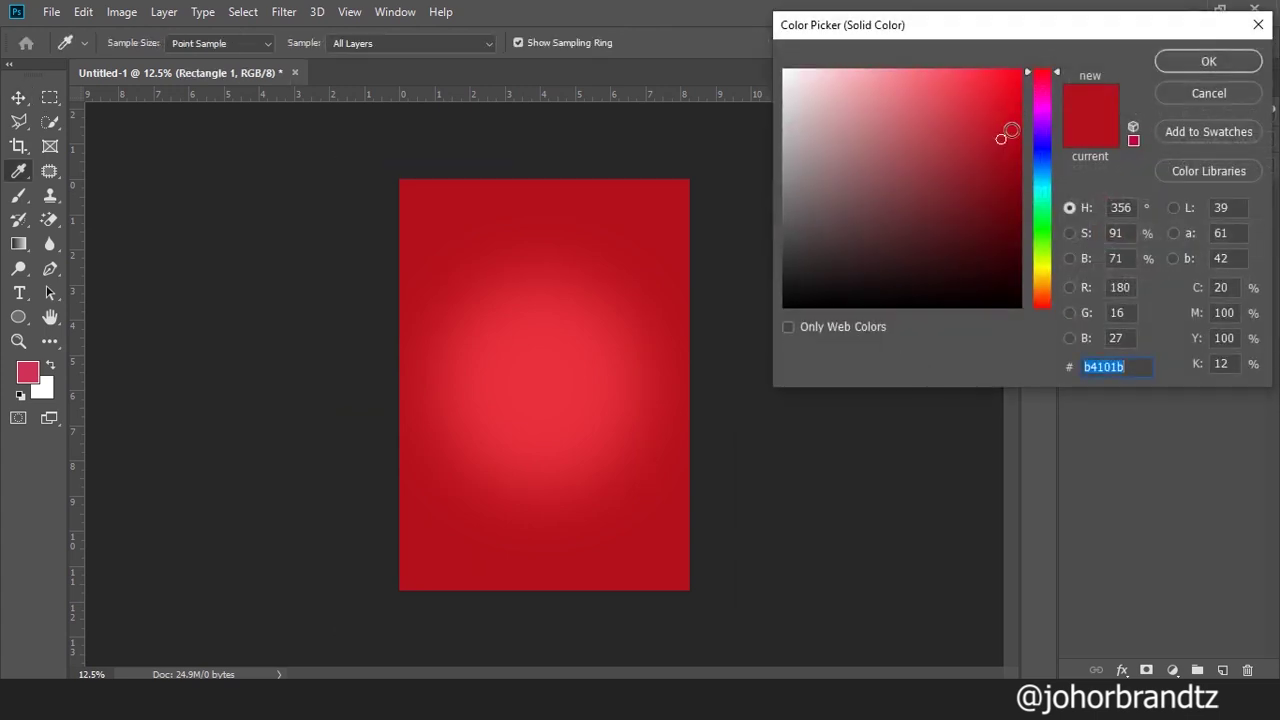
pyautogui.moveTo(1003, 136); pyautogui.dragTo(1001, 154)
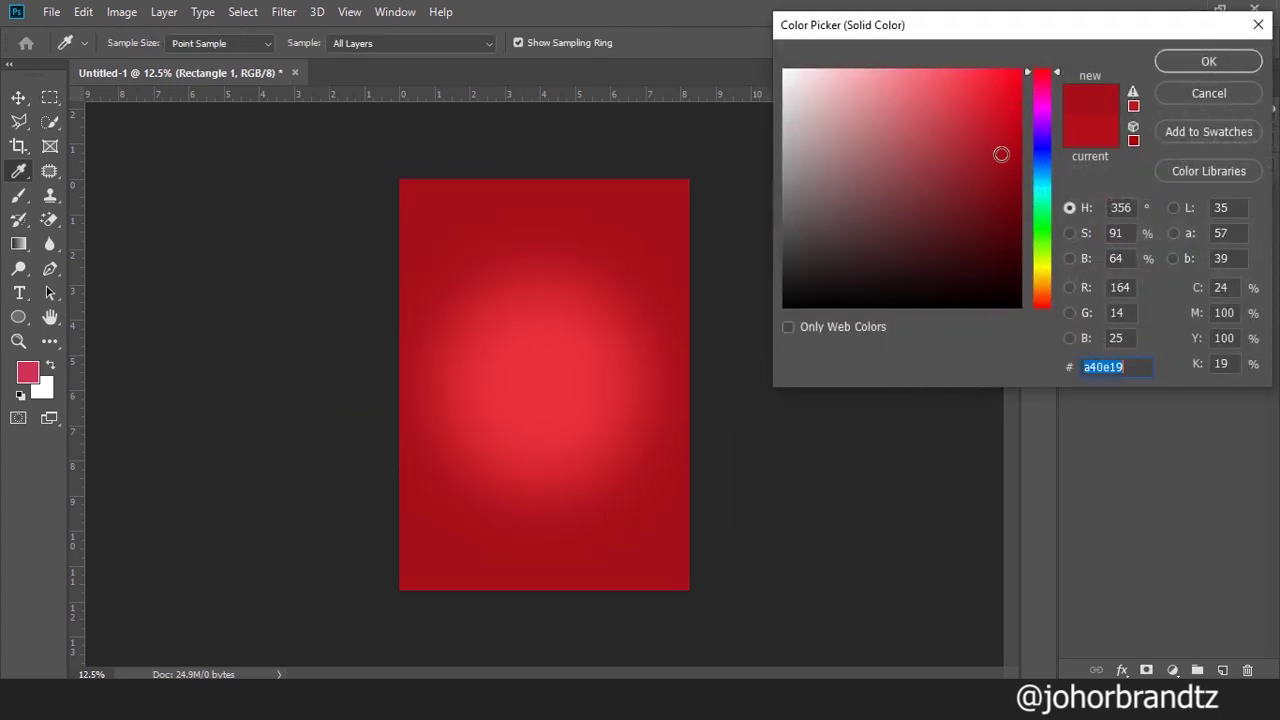
pyautogui.click(1213, 63)
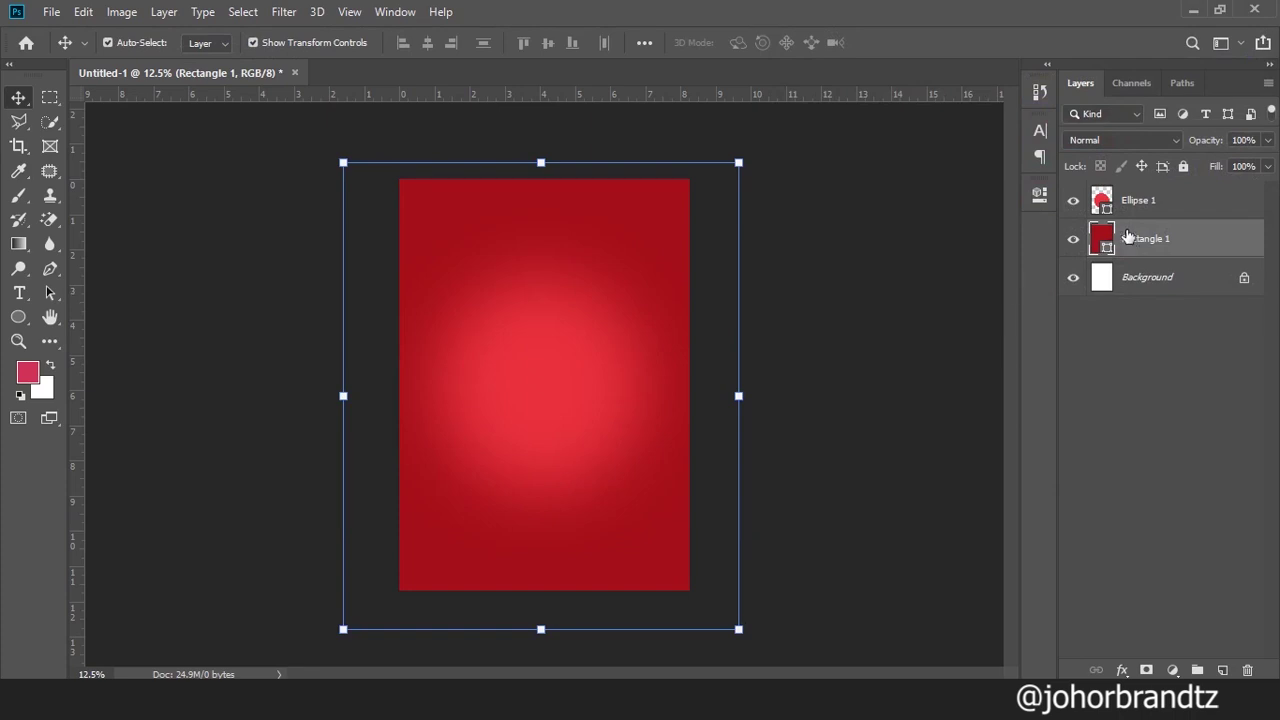
pyautogui.doubleClick(1101, 203)
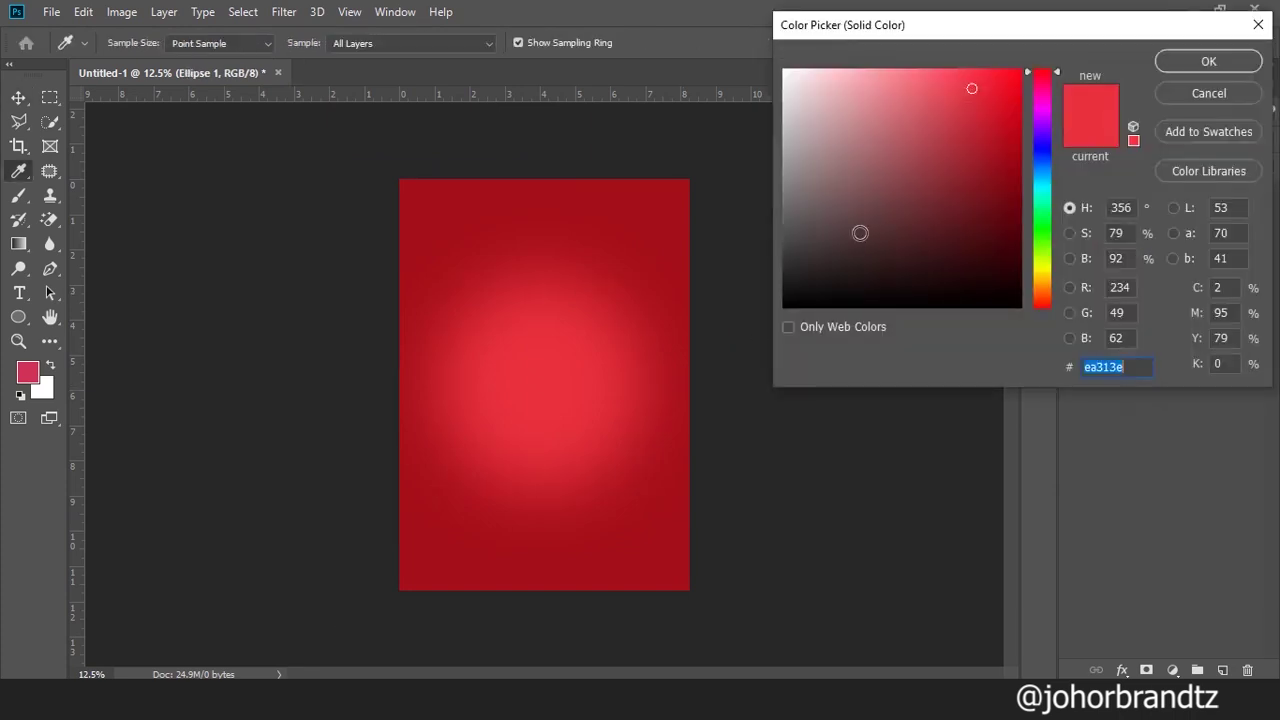
pyautogui.moveTo(971, 98); pyautogui.dragTo(979, 75)
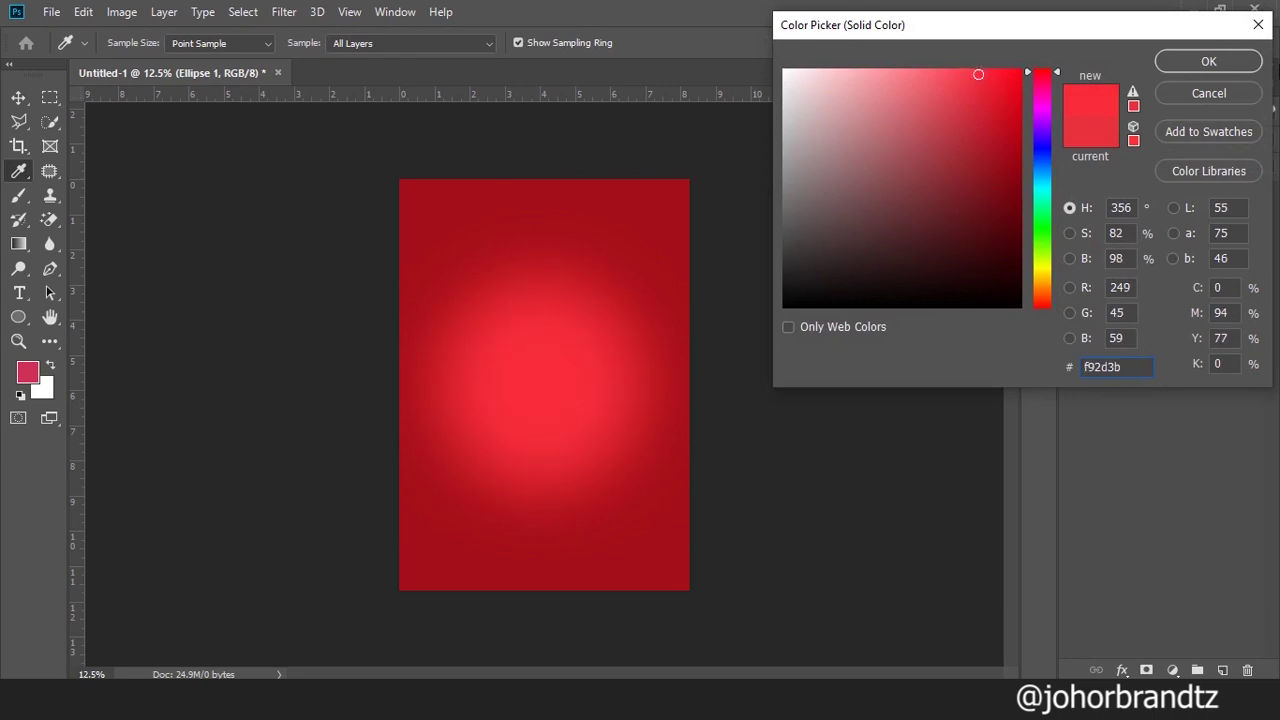
pyautogui.click(1214, 58)
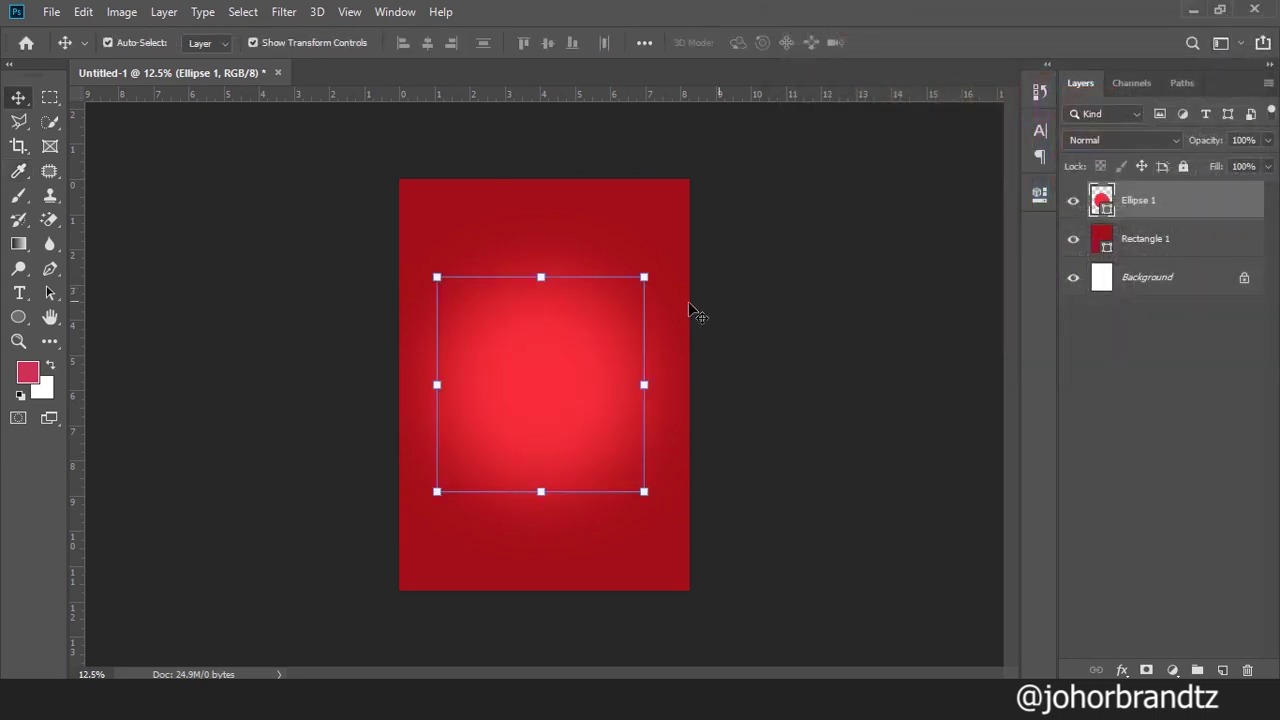
# Stretch the ellipse horizontally so it spans the full page width.
pyautogui.click(643, 381)
pyautogui.moveTo(643, 381); pyautogui.dragTo(689, 381)
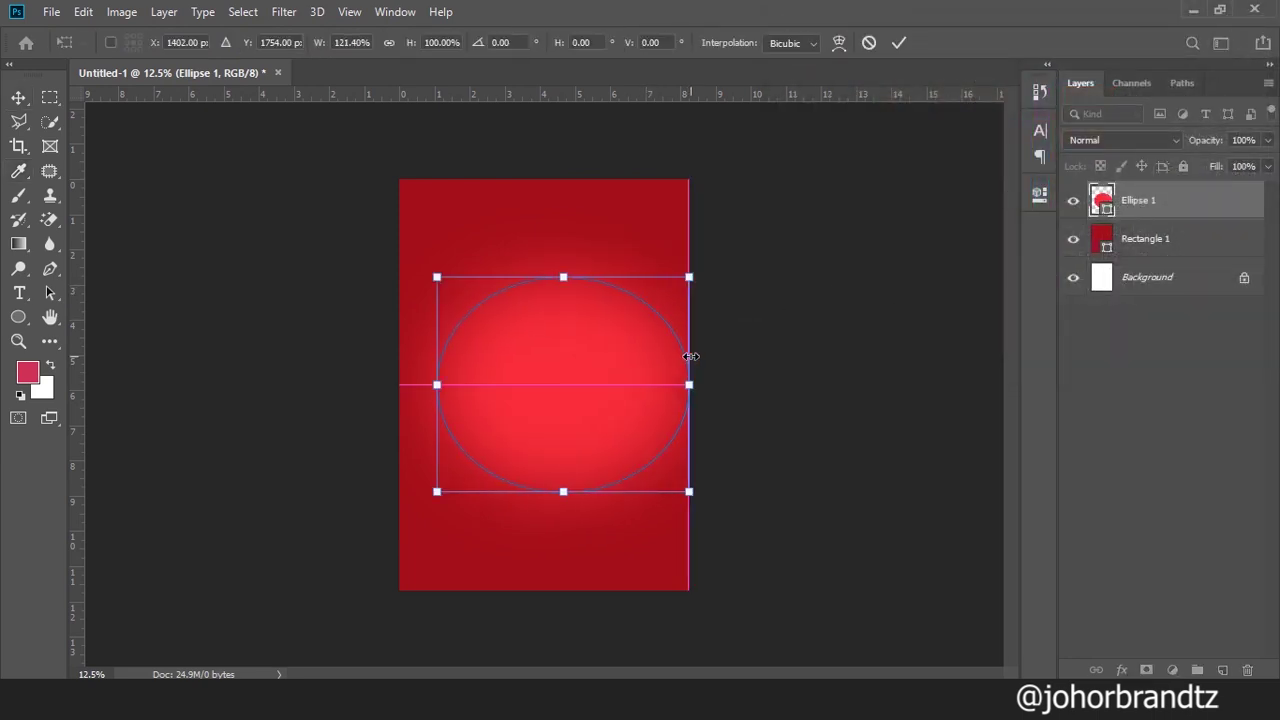
pyautogui.moveTo(435, 385); pyautogui.dragTo(399, 385)
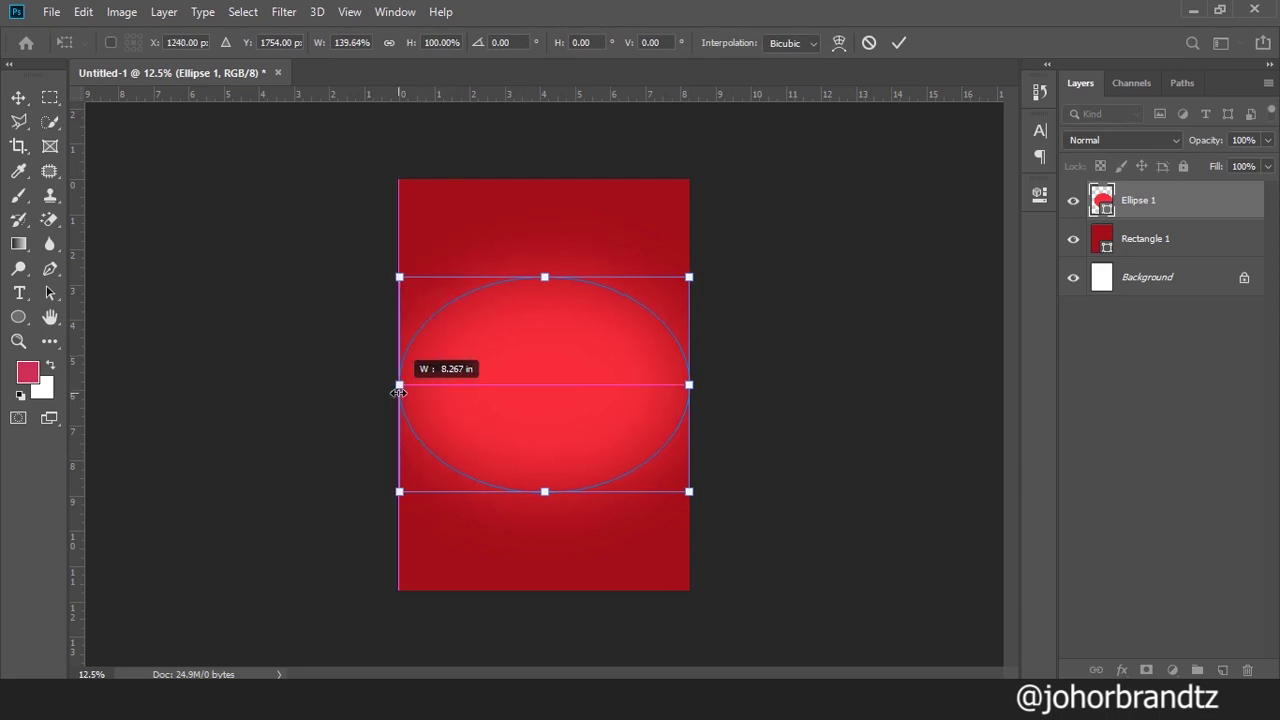
pyautogui.press('Return')
pyautogui.click(886, 361)
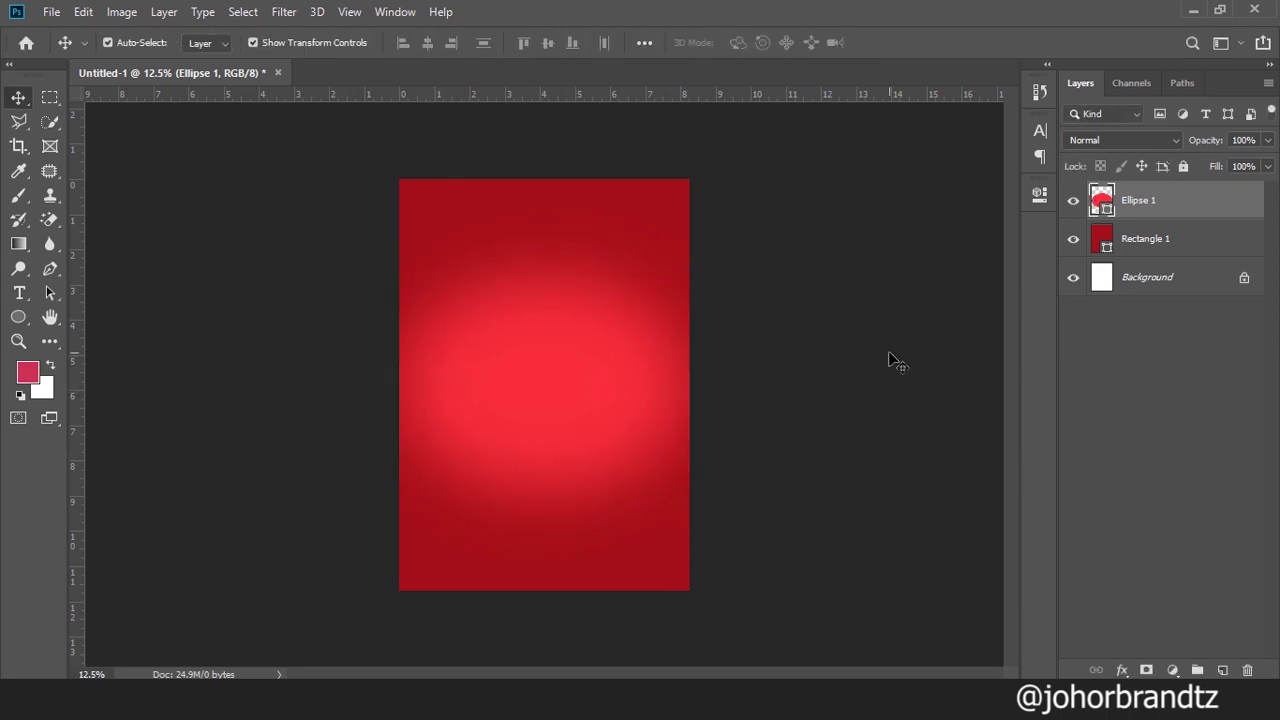
# Change Rectangle 1's fill from red to dark blue, 0b1987.
pyautogui.doubleClick(1104, 240)
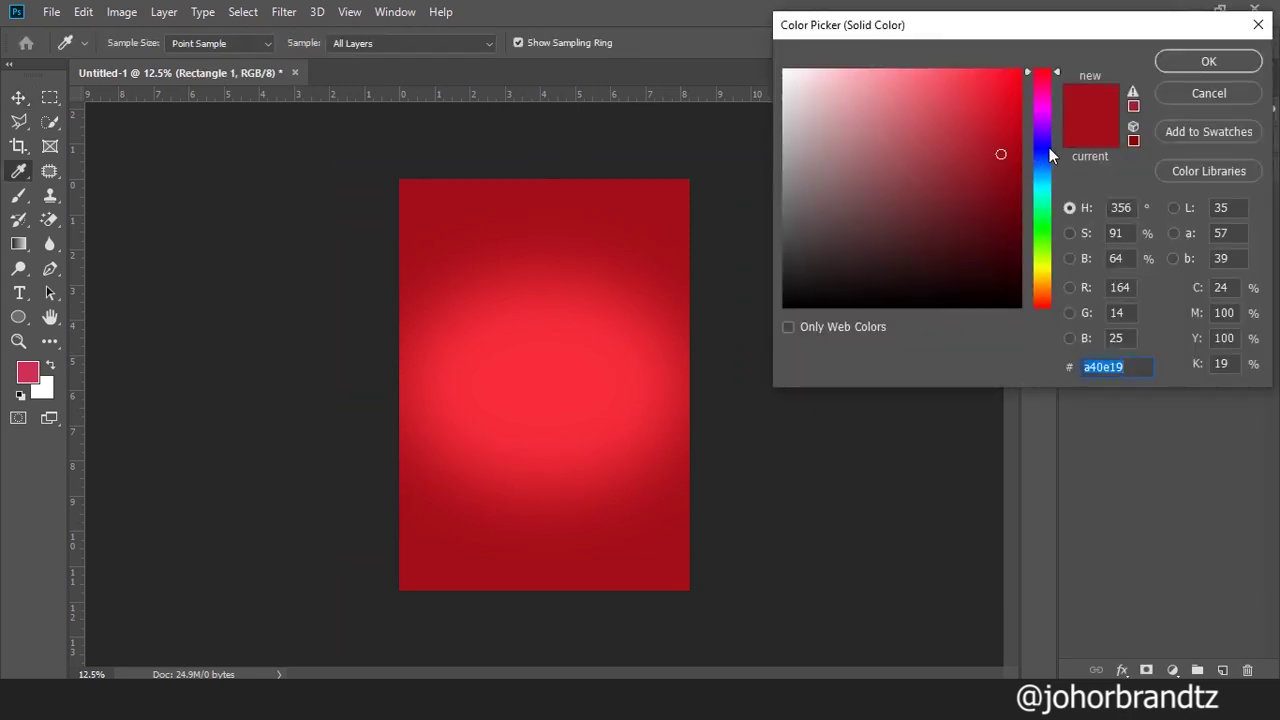
pyautogui.click(1045, 153)
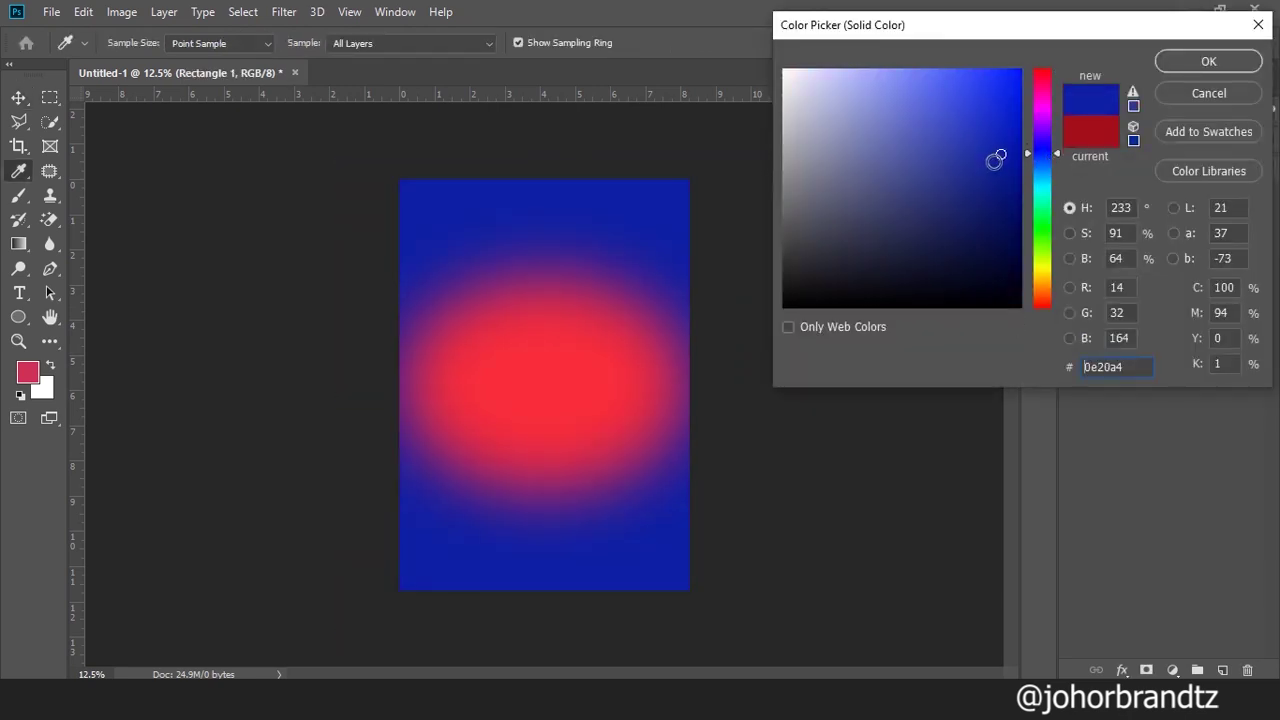
pyautogui.moveTo(998, 157); pyautogui.dragTo(1003, 181)
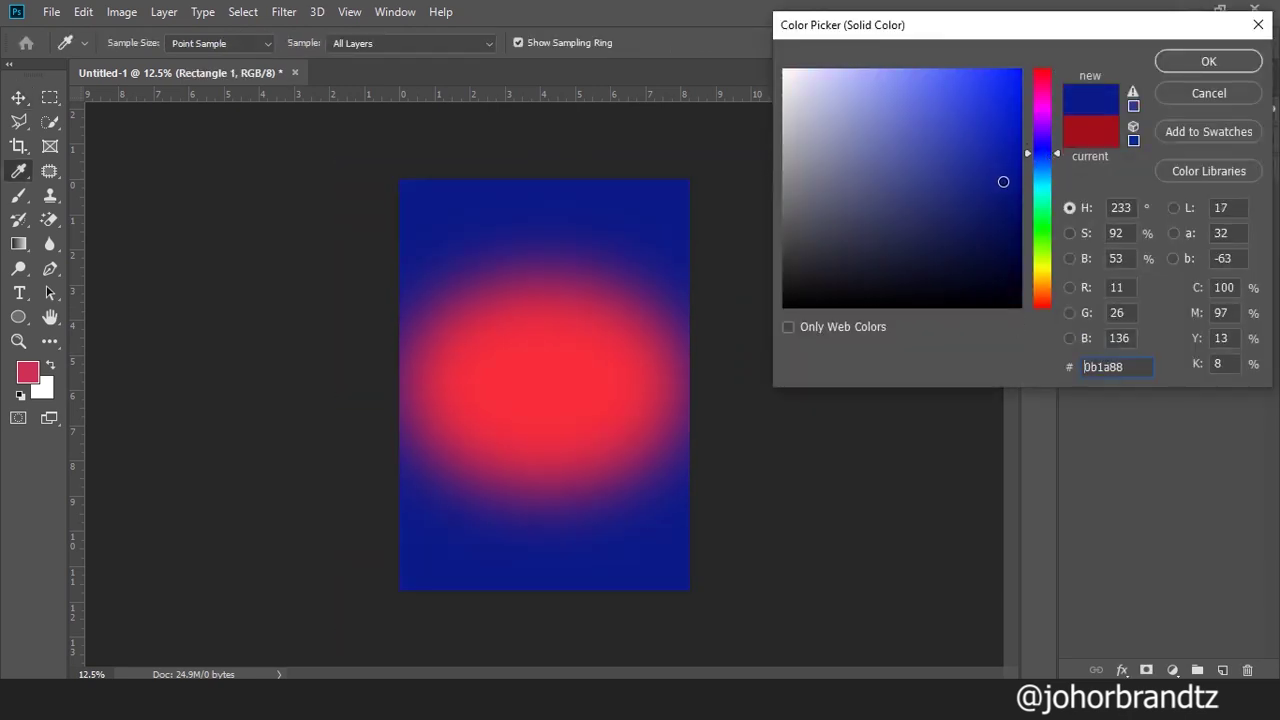
pyautogui.click(1218, 61)
# Recolour Ellipse 1 to a lighter blue based on the background's blue.
pyautogui.doubleClick(1100, 203)
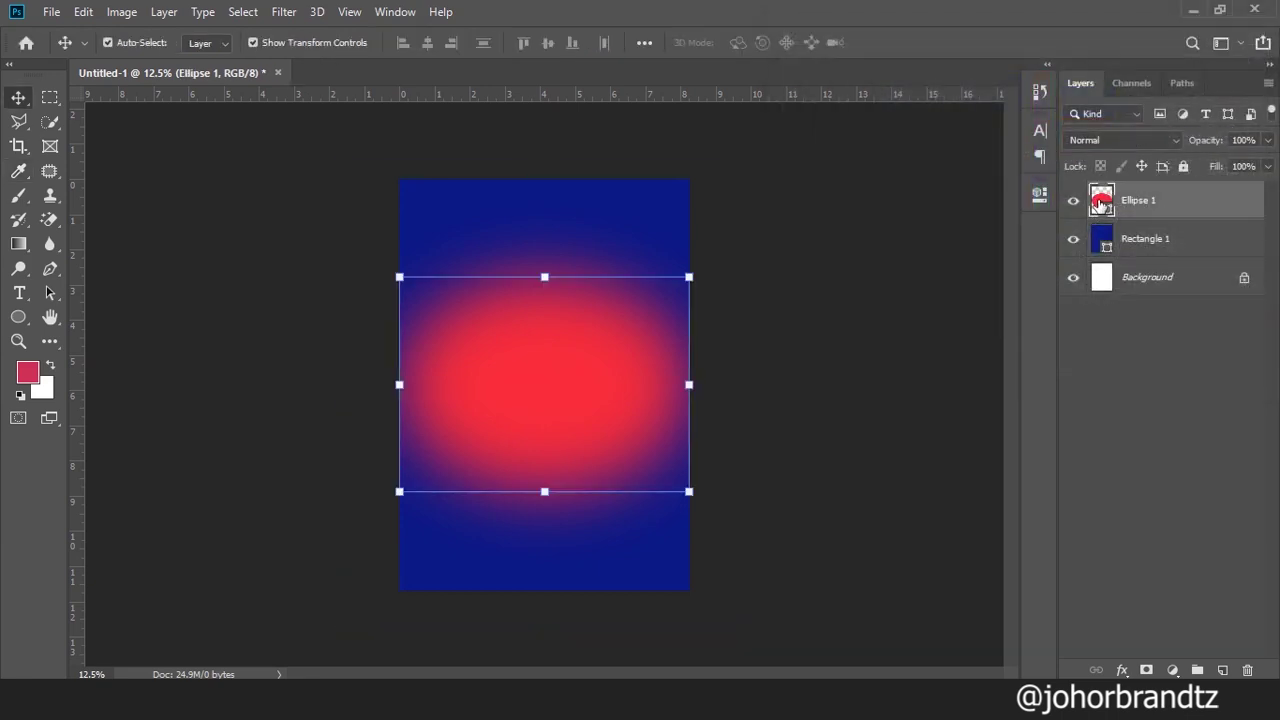
pyautogui.click(546, 194)
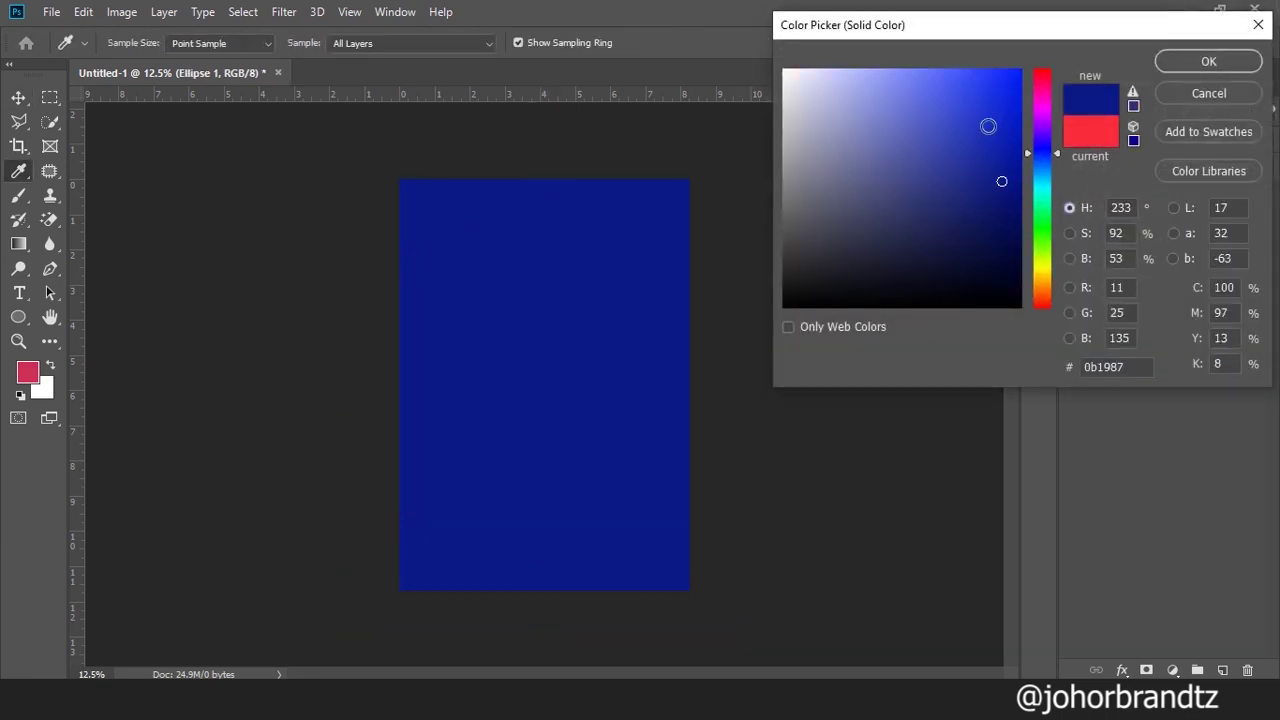
pyautogui.moveTo(986, 127); pyautogui.dragTo(962, 103)
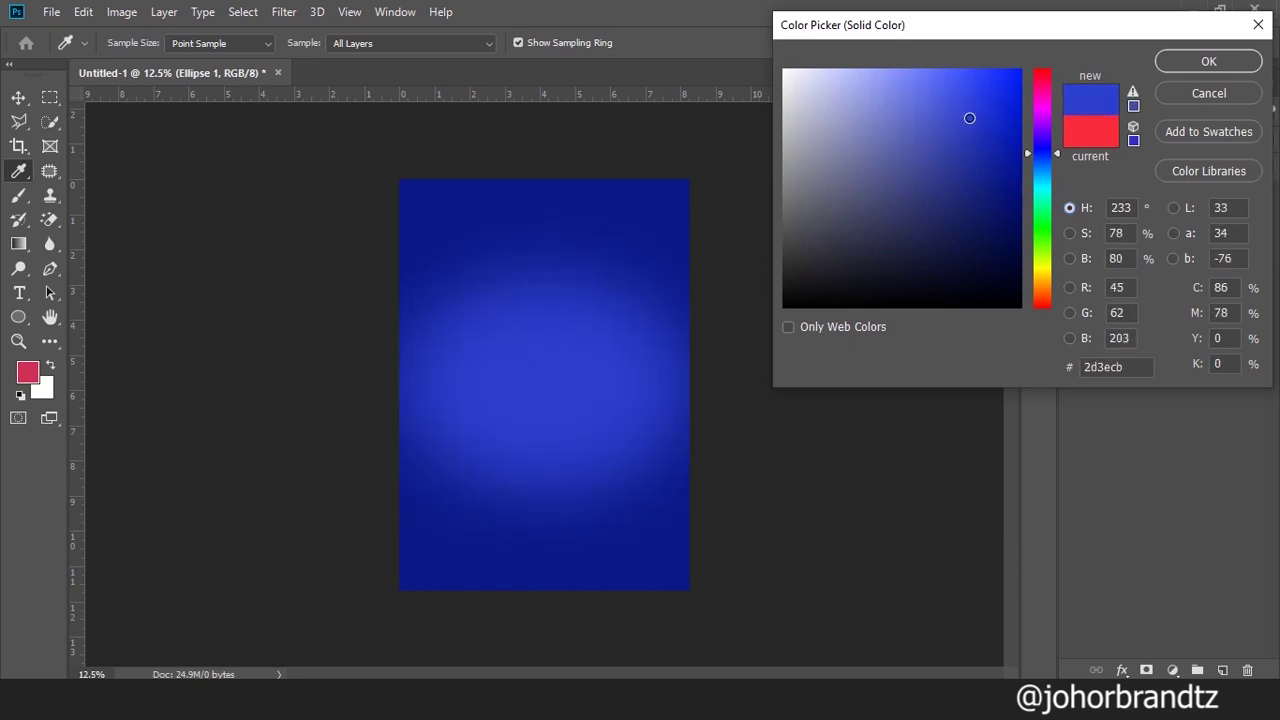
pyautogui.click(1226, 62)
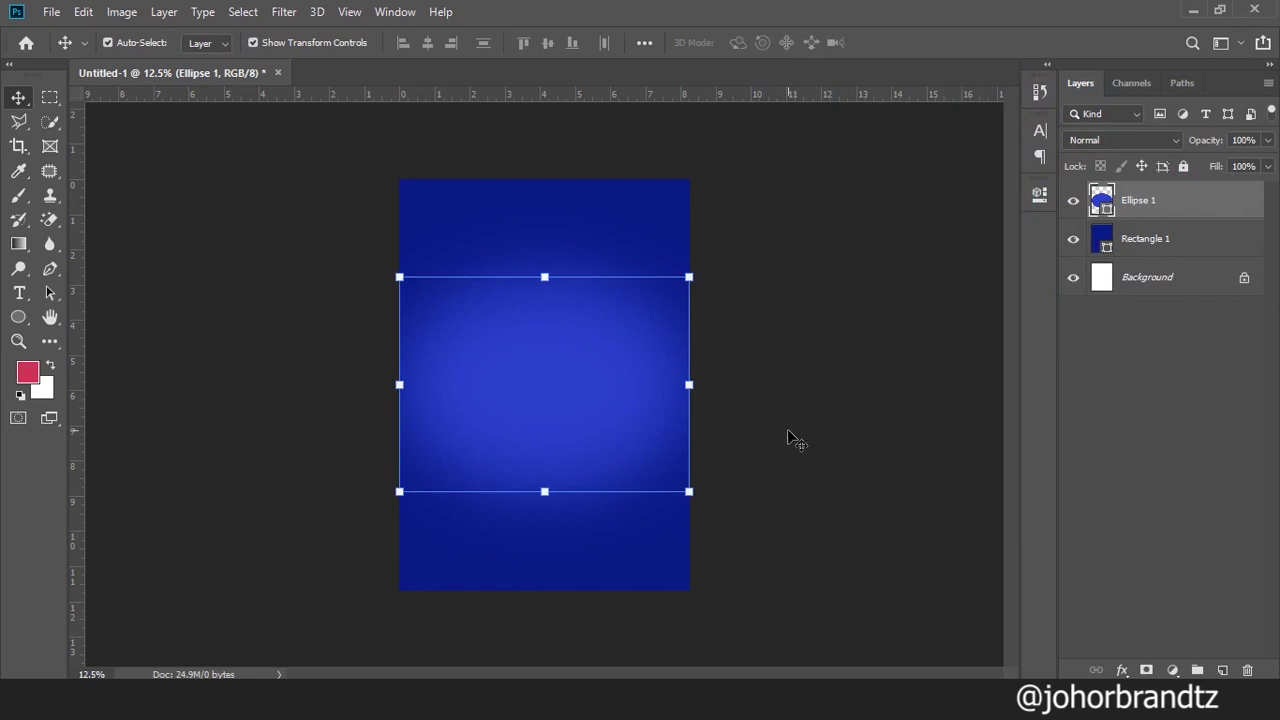
# Select both shape layers and delete them, leaving only the white Background.
pyautogui.moveTo(766, 220); pyautogui.dragTo(313, 660)
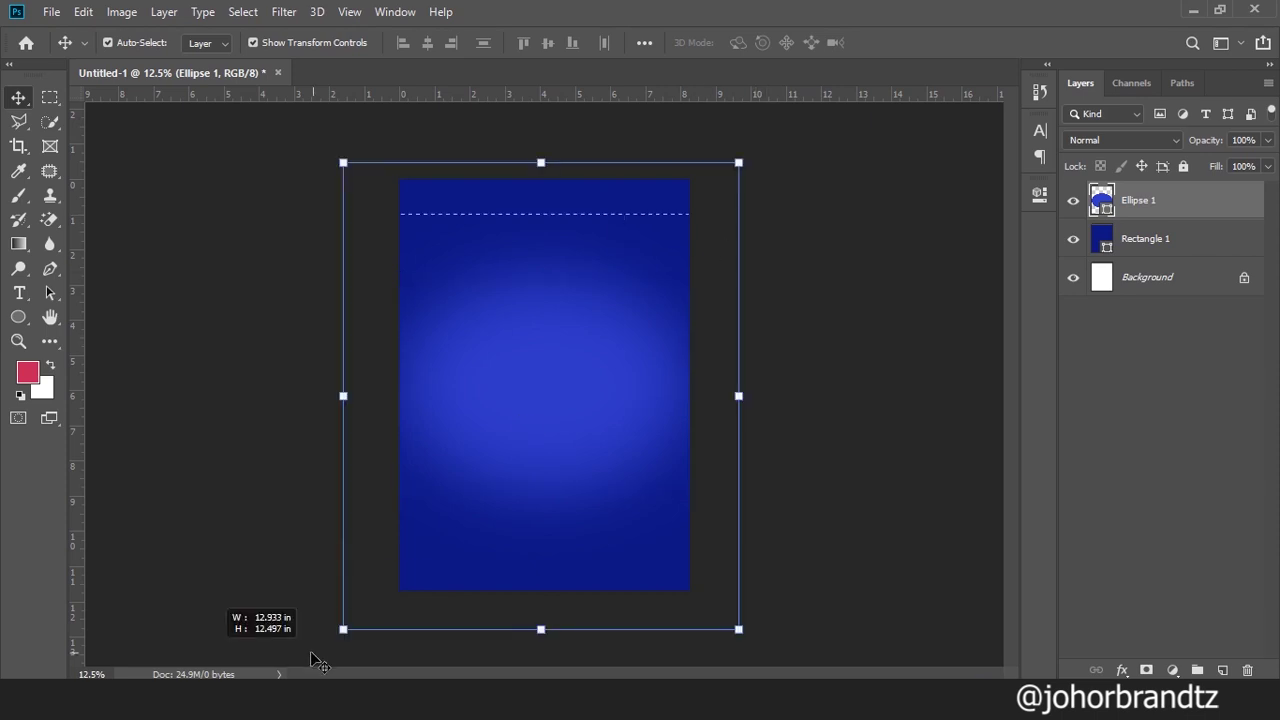
pyautogui.press('Delete')
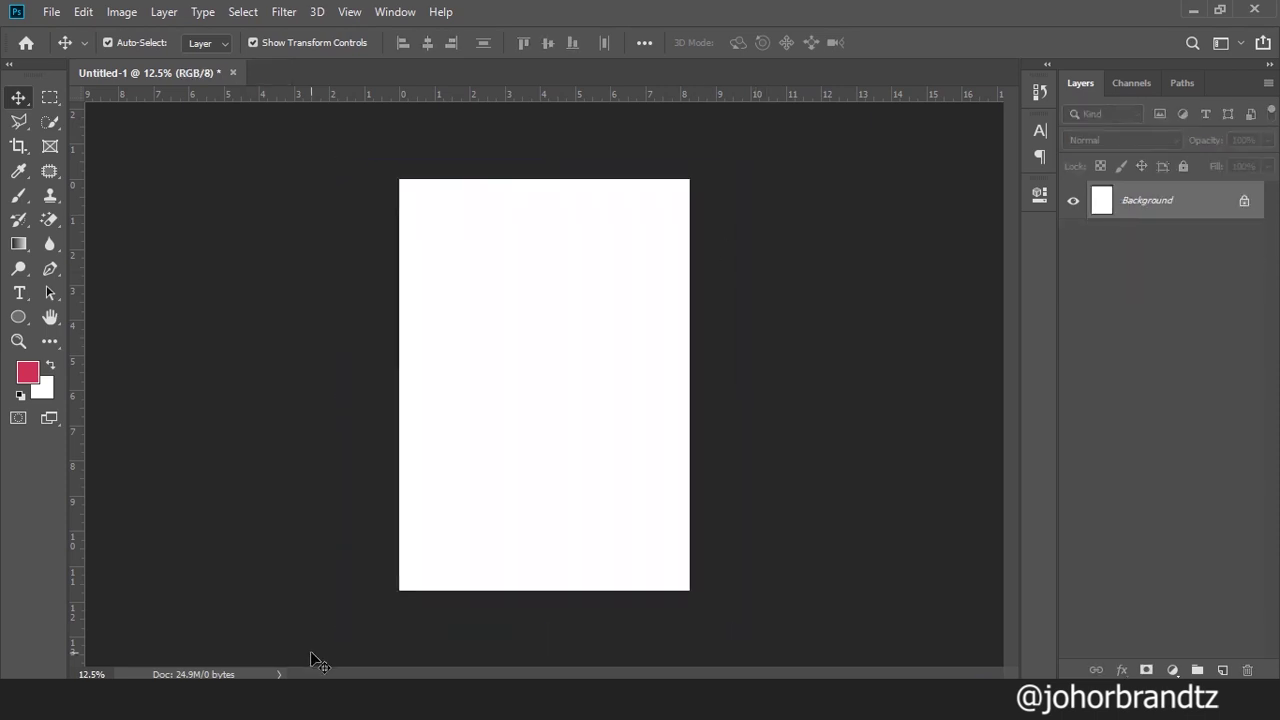
pyautogui.click(1193, 10)
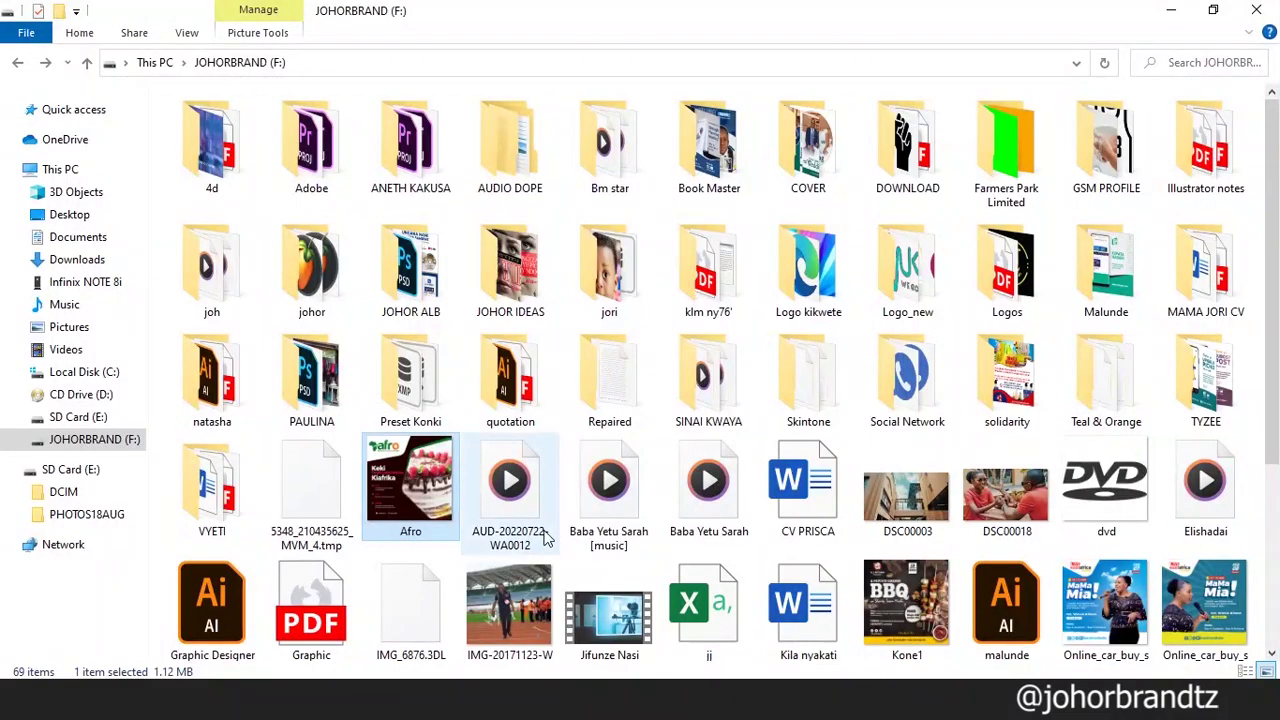
# Open F: > natasha > johor and drag IMG_20211030_173234 toward Photoshop.
pyautogui.doubleClick(224, 407)
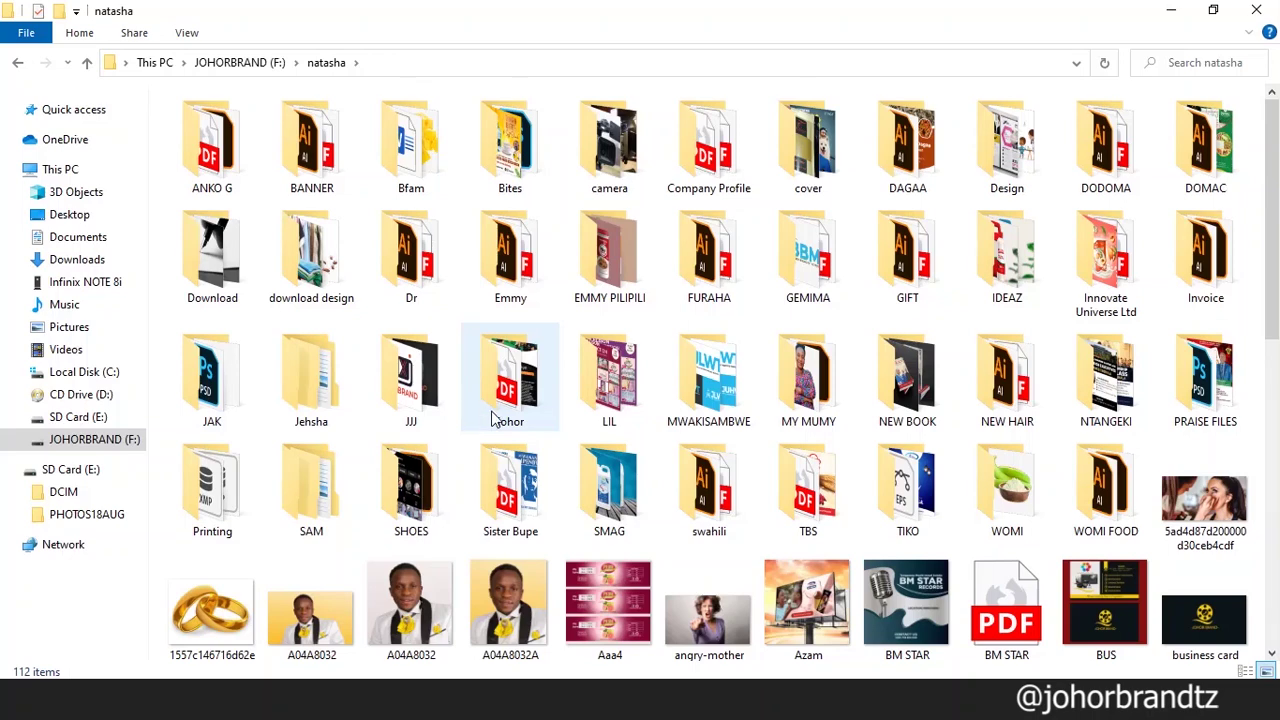
pyautogui.click(497, 418)
pyautogui.doubleClick(497, 418)
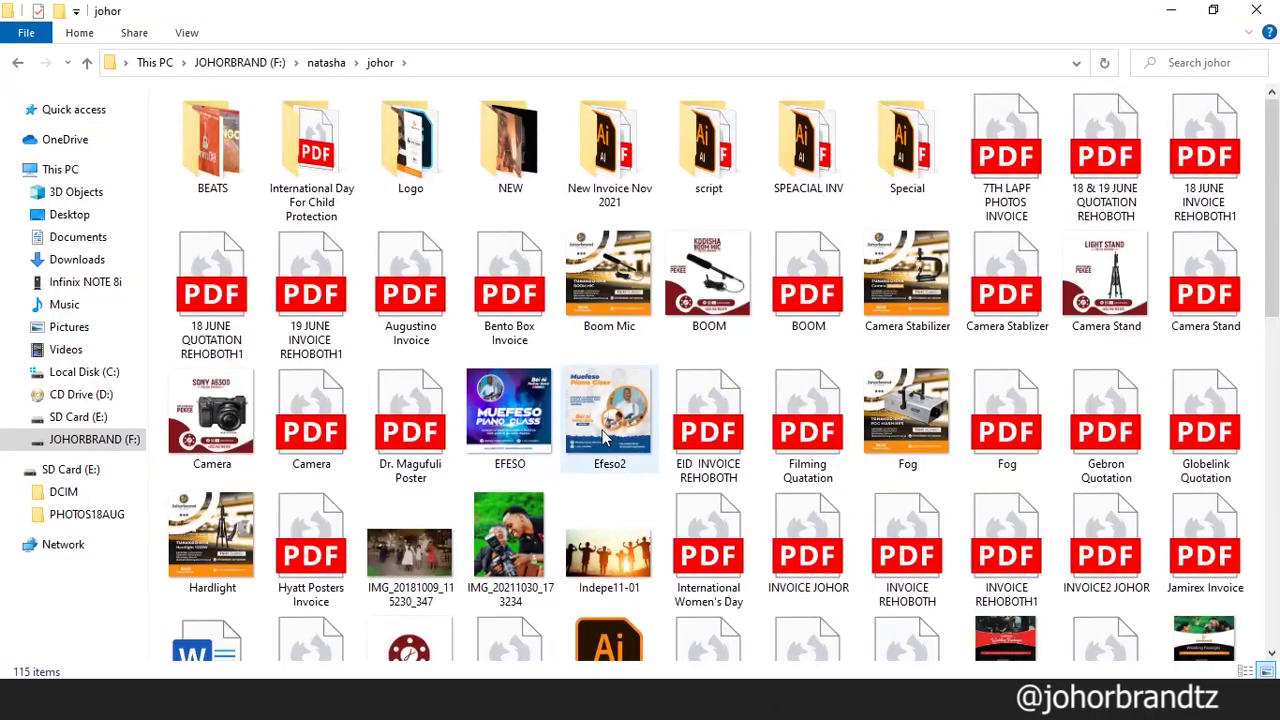
pyautogui.click(510, 520)
pyautogui.moveTo(510, 520); pyautogui.dragTo(580, 333)
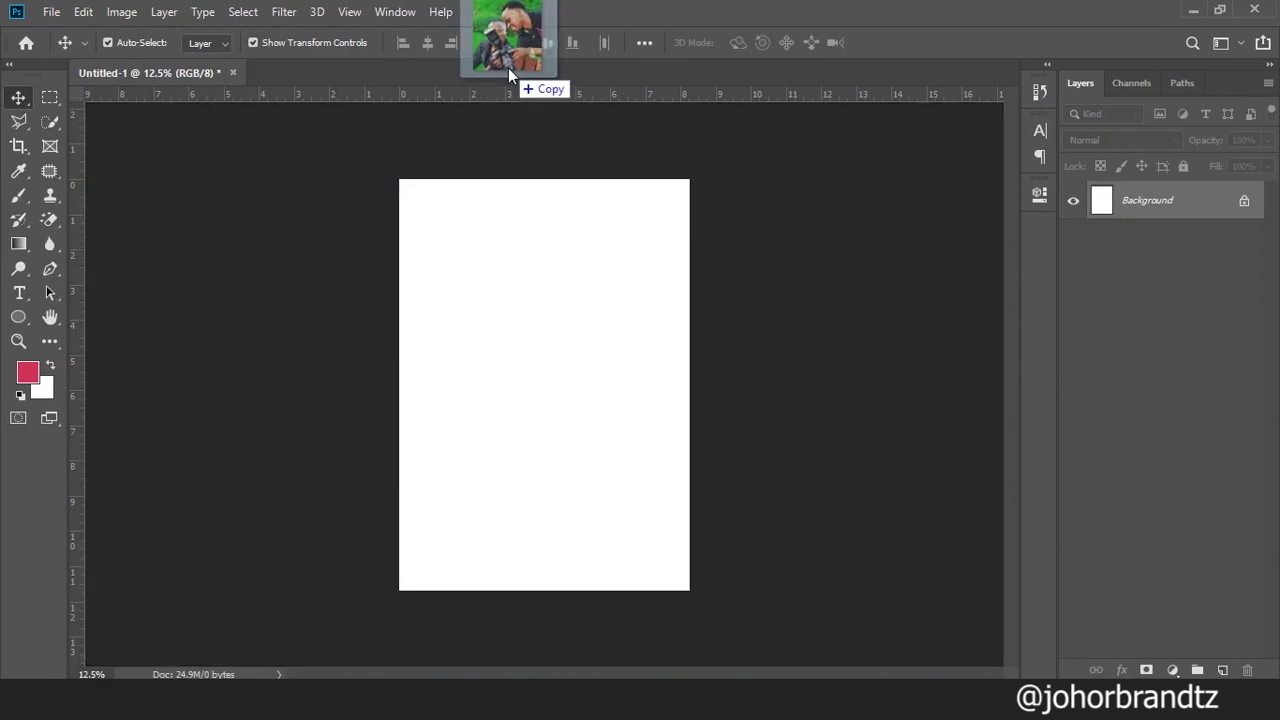
# Open the photo as its own document and draw a wide rectangle over its bottom.
pyautogui.moveTo(582, 314); pyautogui.dragTo(508, 68)
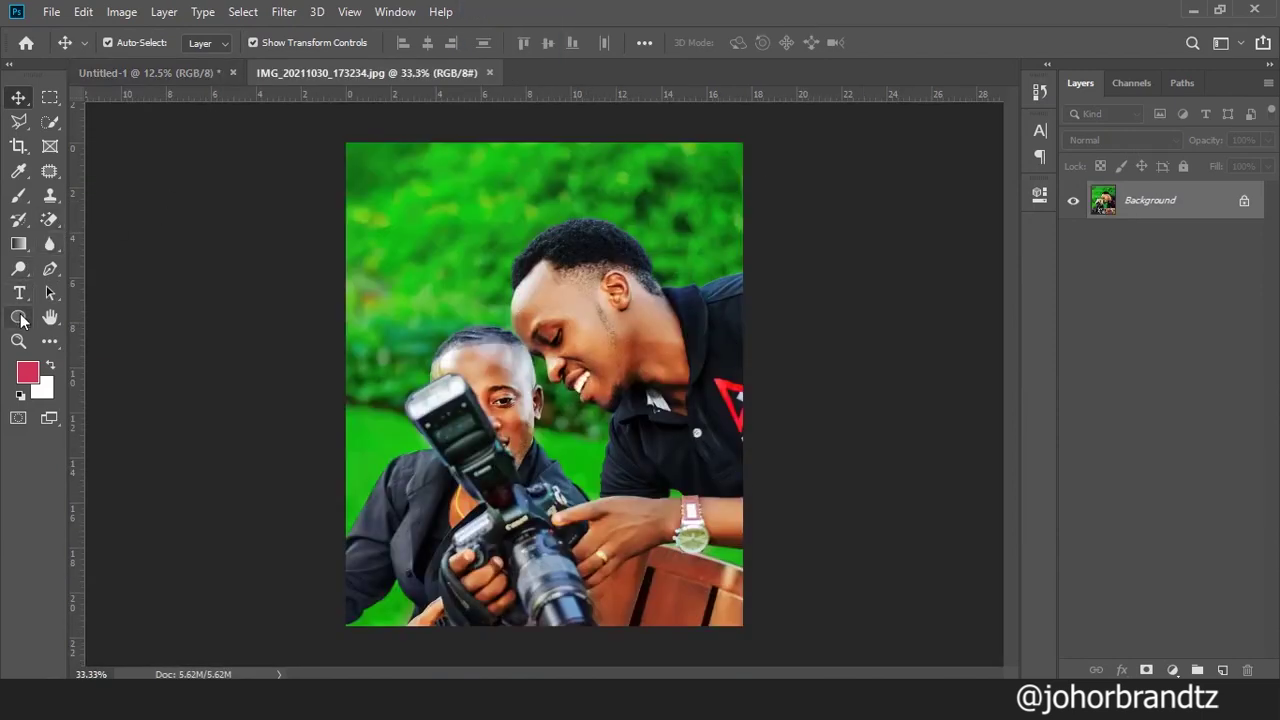
pyautogui.click(18, 316)
pyautogui.click(86, 318)
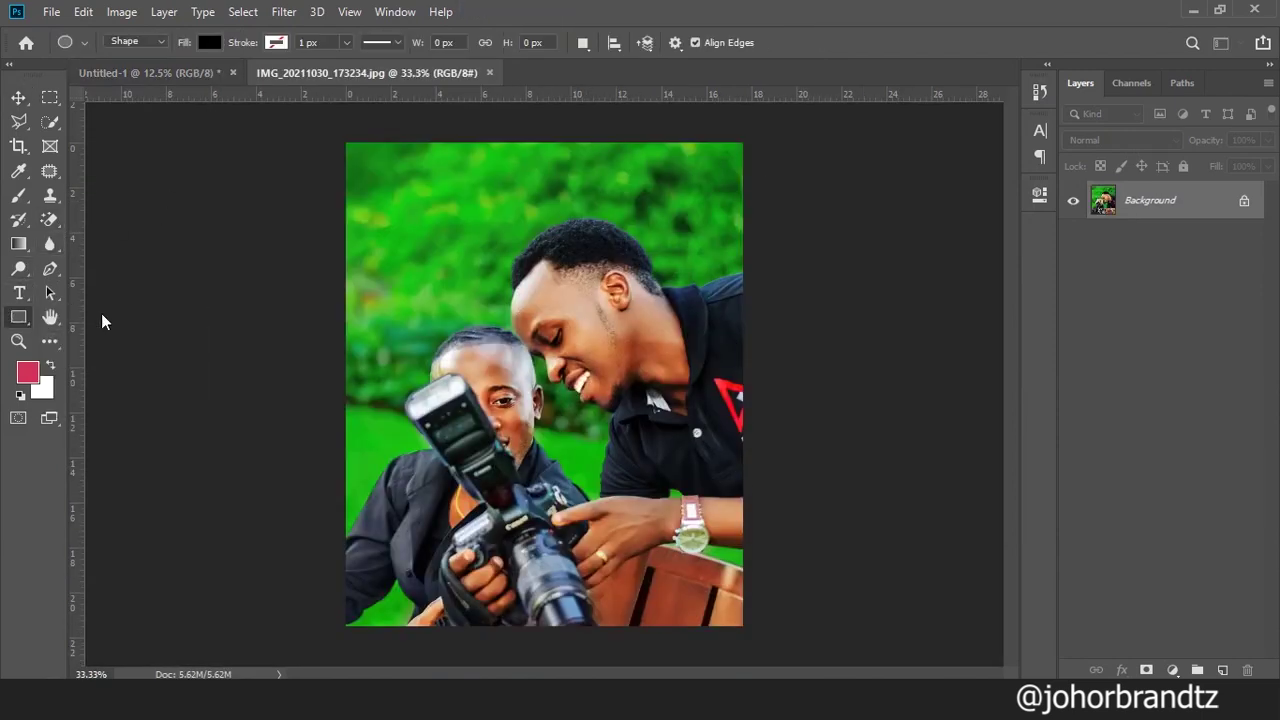
pyautogui.moveTo(271, 463); pyautogui.dragTo(286, 467)
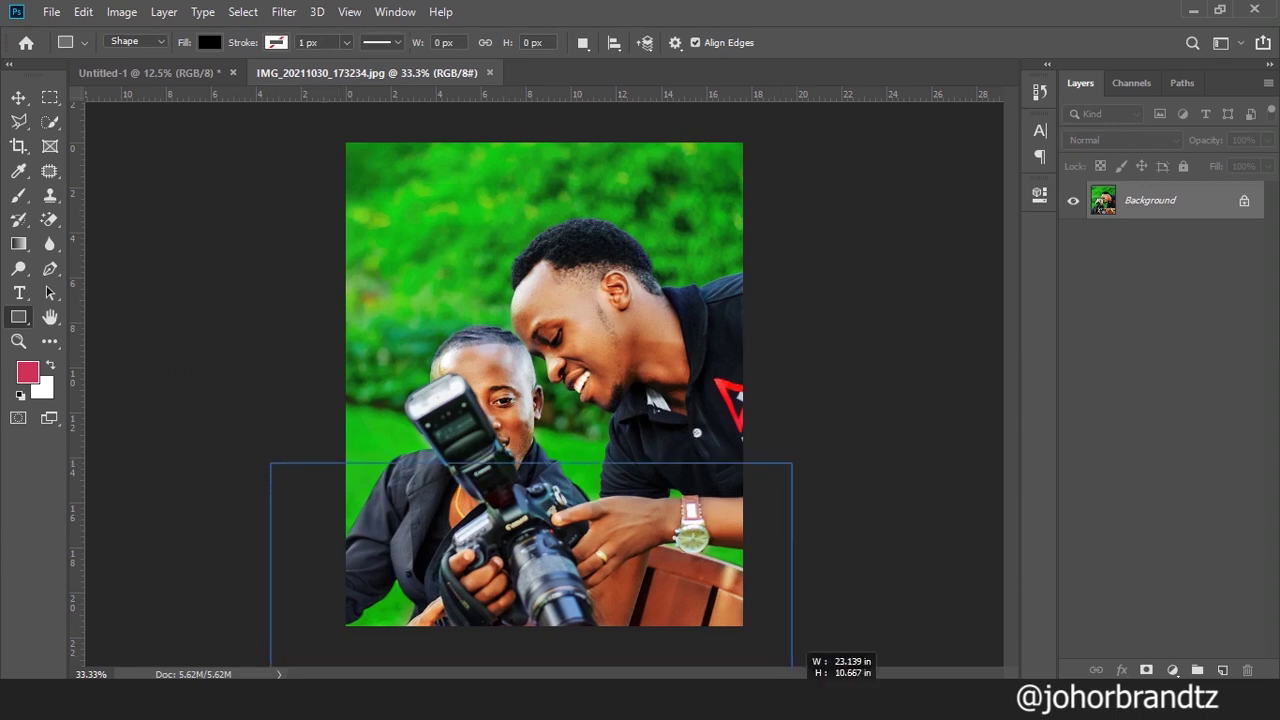
pyautogui.moveTo(458, 513)
pyautogui.mouseDown()
pyautogui.moveTo(973, 630)
pyautogui.moveTo(977, 650)
pyautogui.mouseUp()
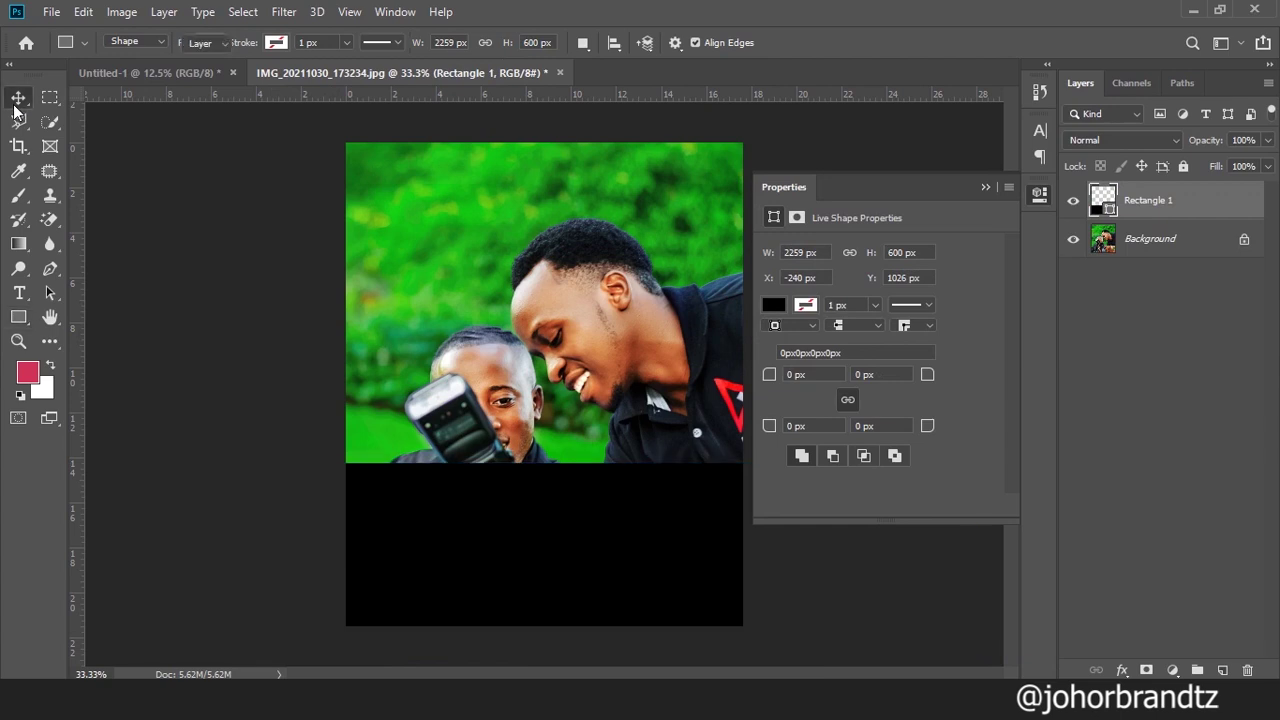
# Resize the rectangle's top edge so it sits just below the men's faces.
pyautogui.click(18, 98)
pyautogui.click(622, 460)
pyautogui.moveTo(622, 460); pyautogui.dragTo(618, 223)
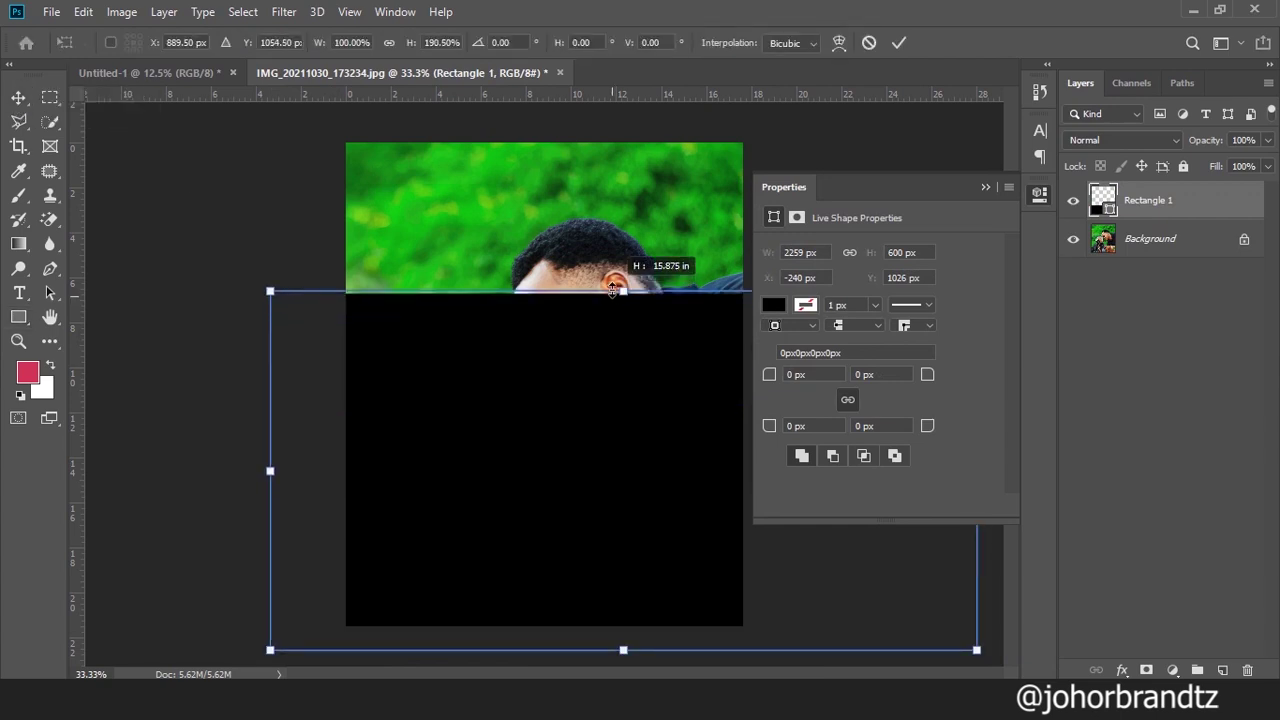
pyautogui.moveTo(533, 599)
pyautogui.mouseDown()
pyautogui.moveTo(527, 610)
pyautogui.moveTo(557, 572)
pyautogui.mouseUp()
# Commit the rectangle's new size and feather its mask edge to 131.0 px.
pyautogui.press('Return')
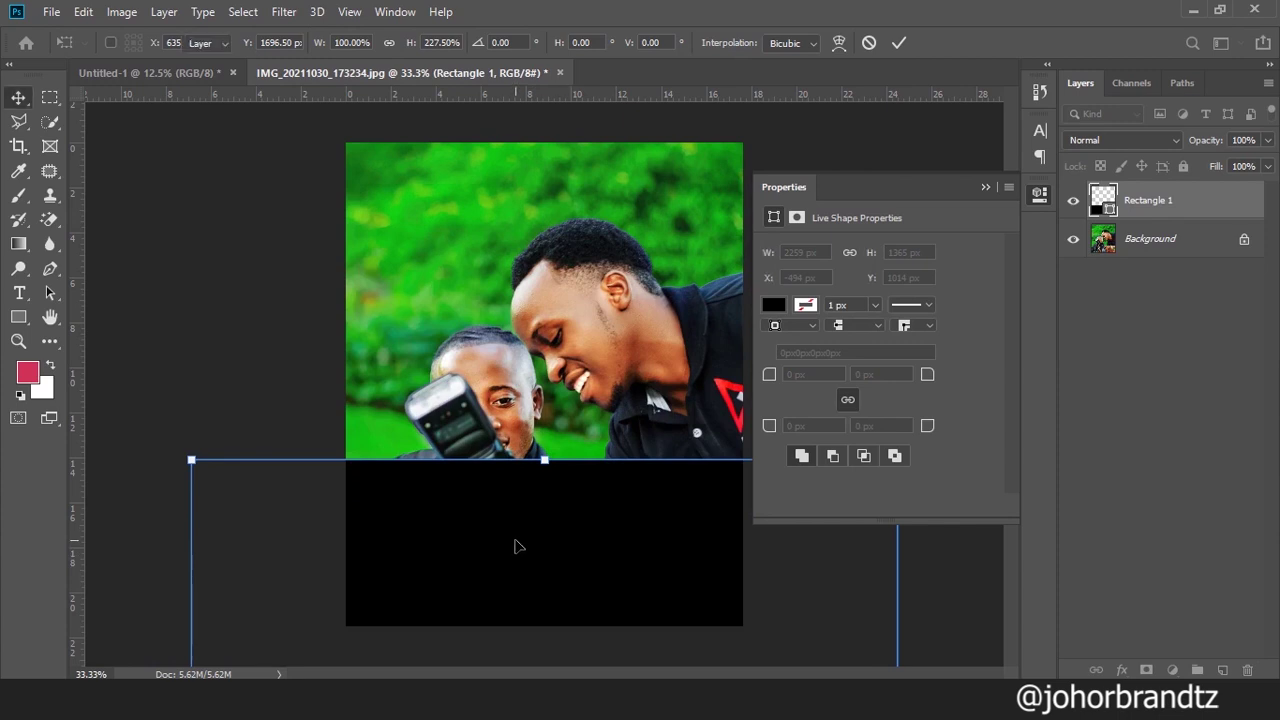
pyautogui.click(796, 218)
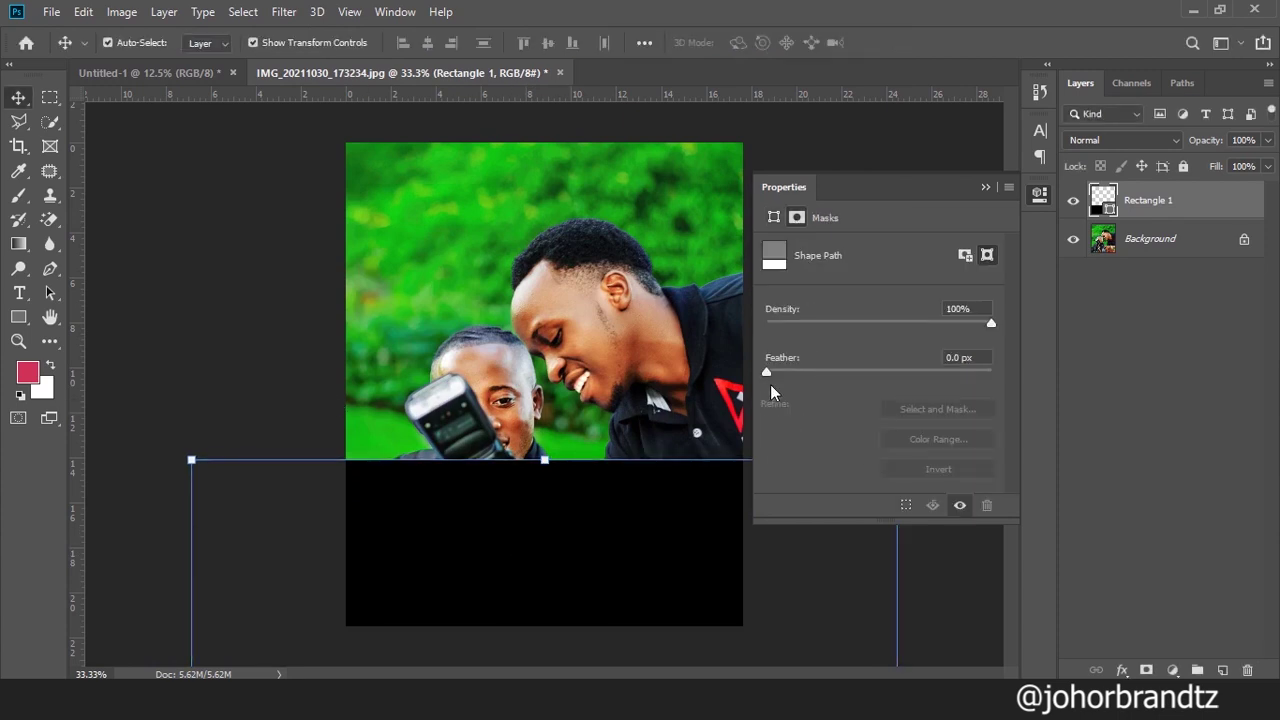
pyautogui.moveTo(767, 372); pyautogui.dragTo(934, 368)
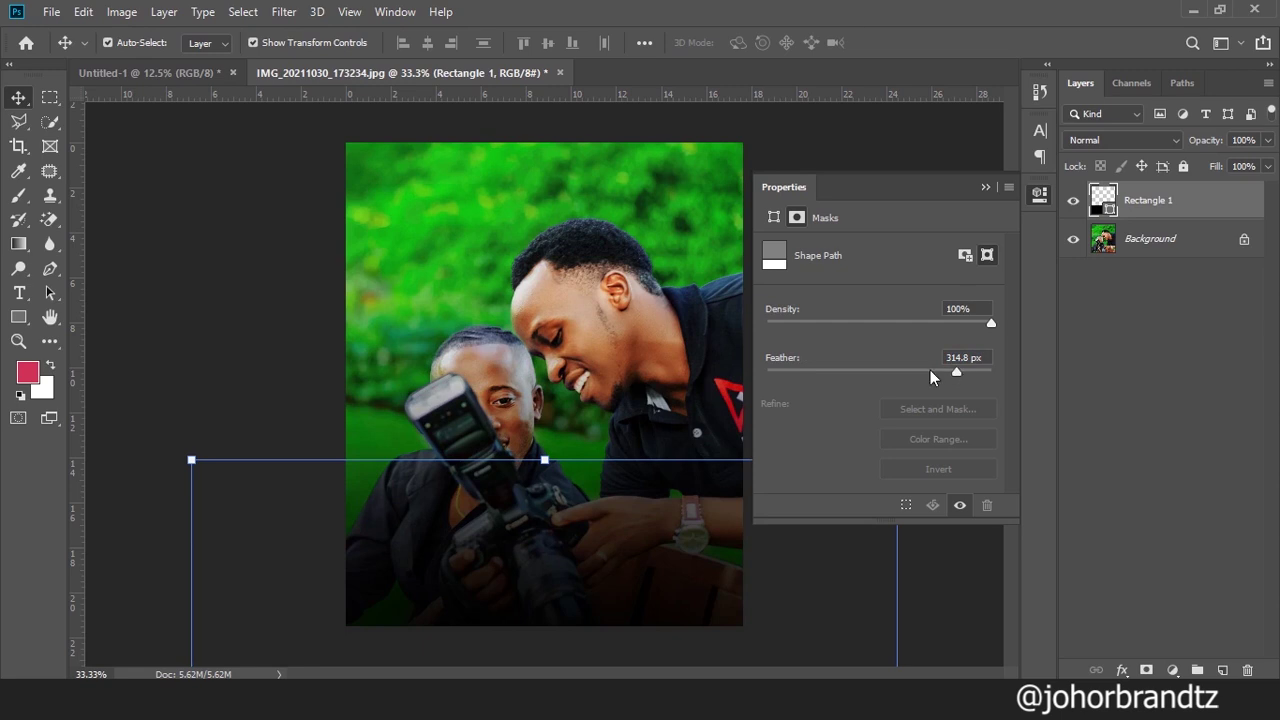
pyautogui.moveTo(951, 375)
pyautogui.mouseDown()
pyautogui.moveTo(910, 373)
pyautogui.moveTo(923, 373)
pyautogui.mouseUp()
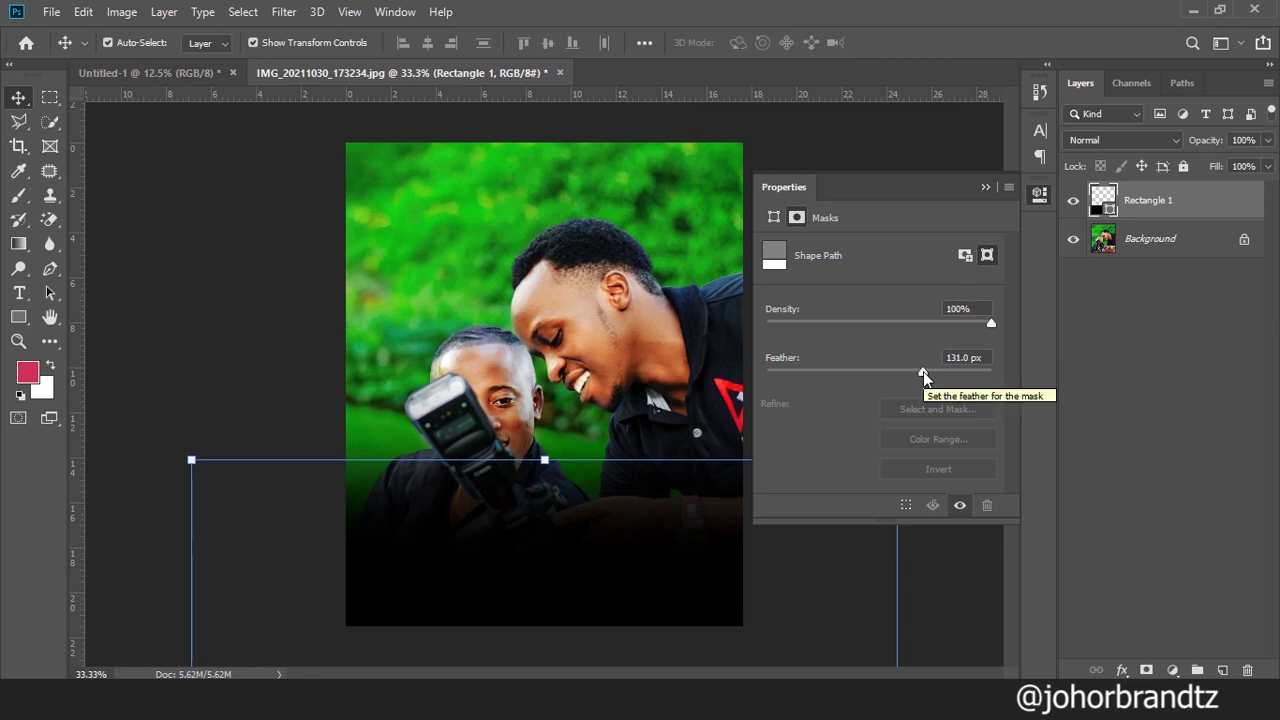
# After trying red and green, fill Rectangle 1 with white (#ffffff) and collapse the Properties panel.
pyautogui.doubleClick(1105, 200)
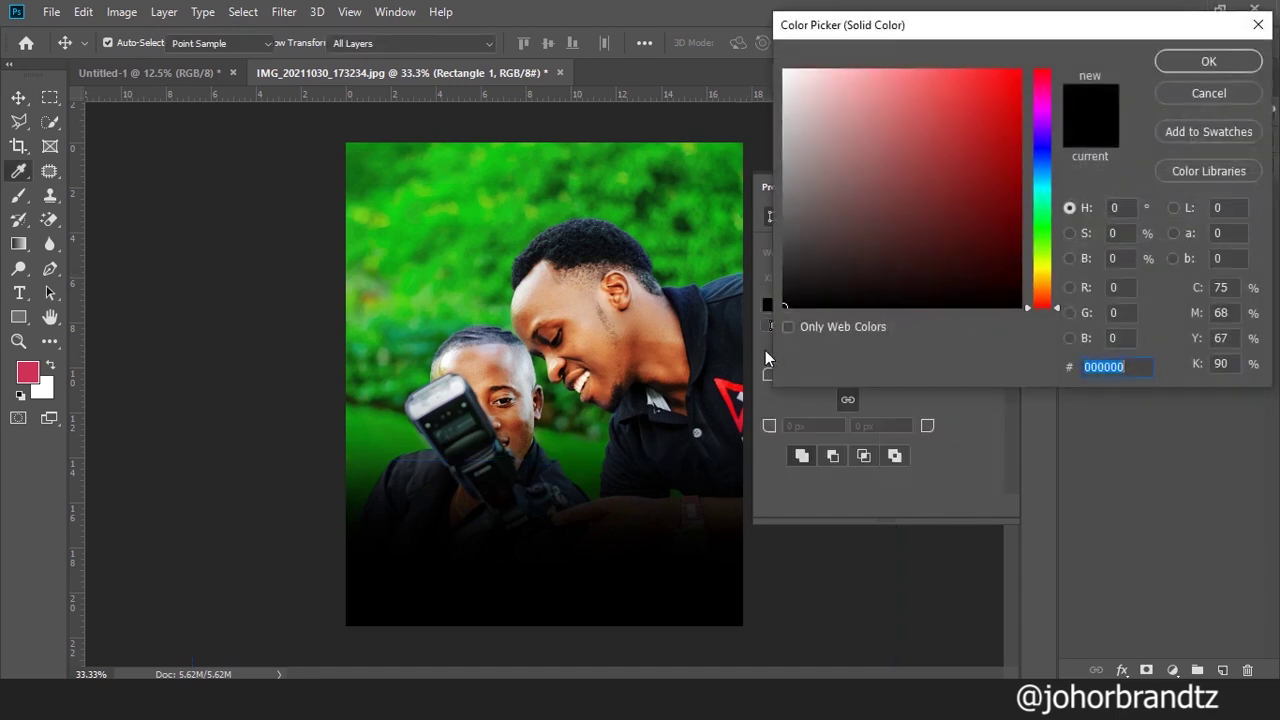
pyautogui.moveTo(966, 278); pyautogui.dragTo(994, 144)
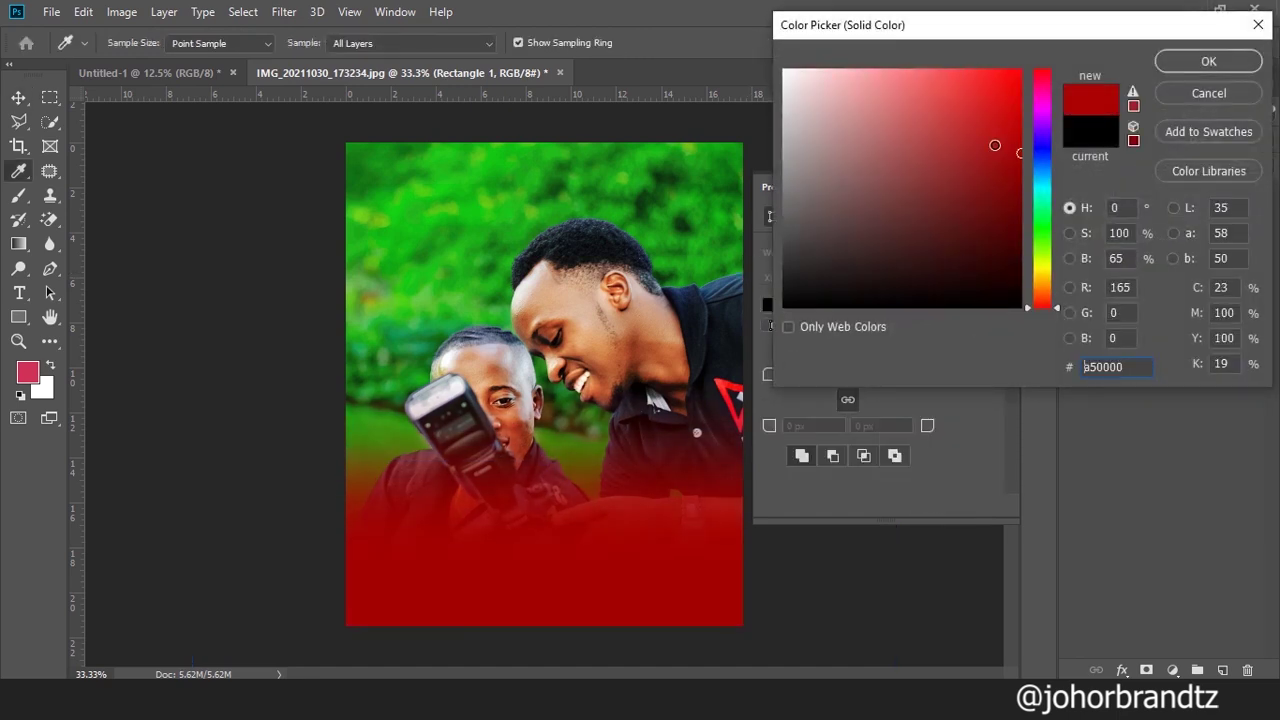
pyautogui.click(700, 308)
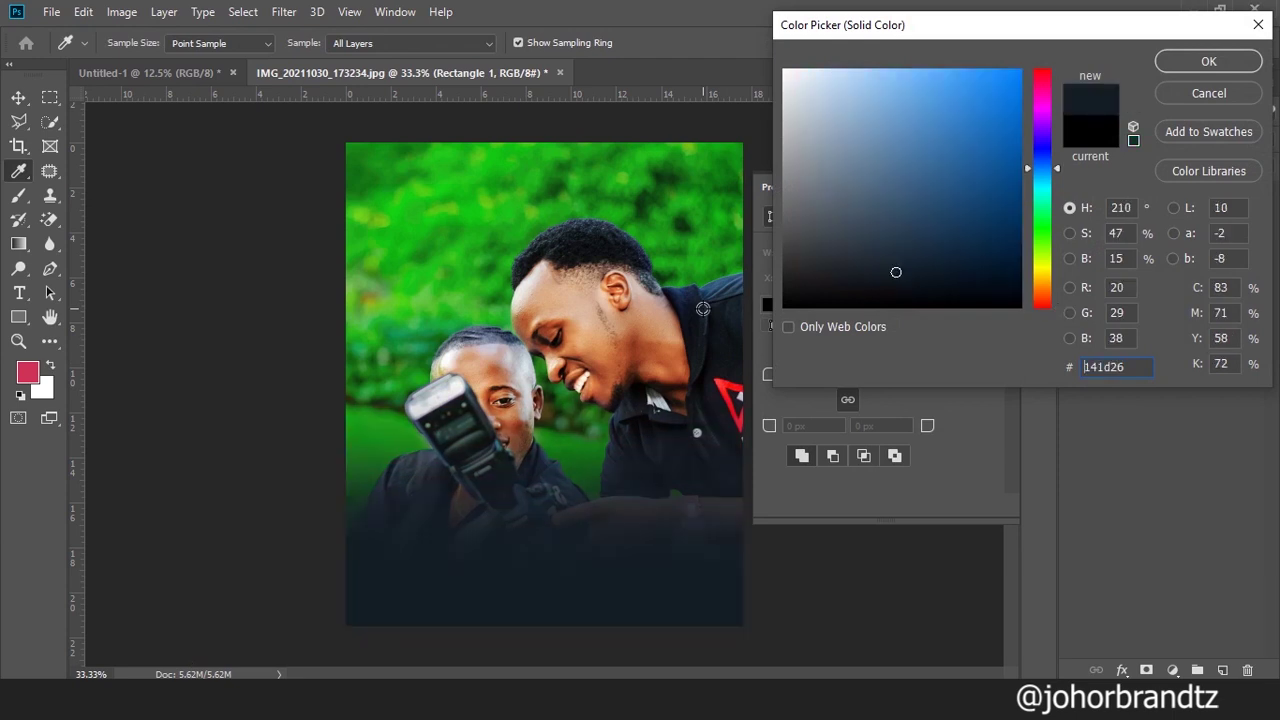
pyautogui.click(517, 166)
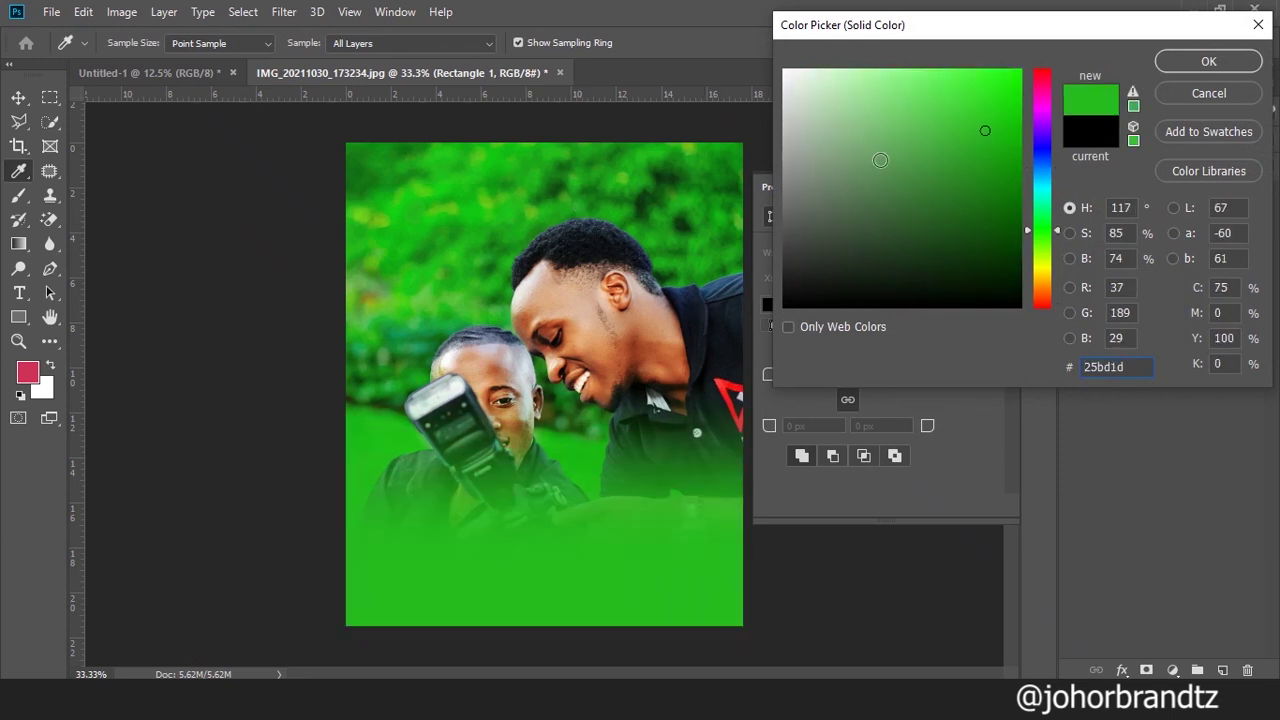
pyautogui.moveTo(880, 160)
pyautogui.mouseDown()
pyautogui.moveTo(1155, 110)
pyautogui.moveTo(681, 34)
pyautogui.mouseUp()
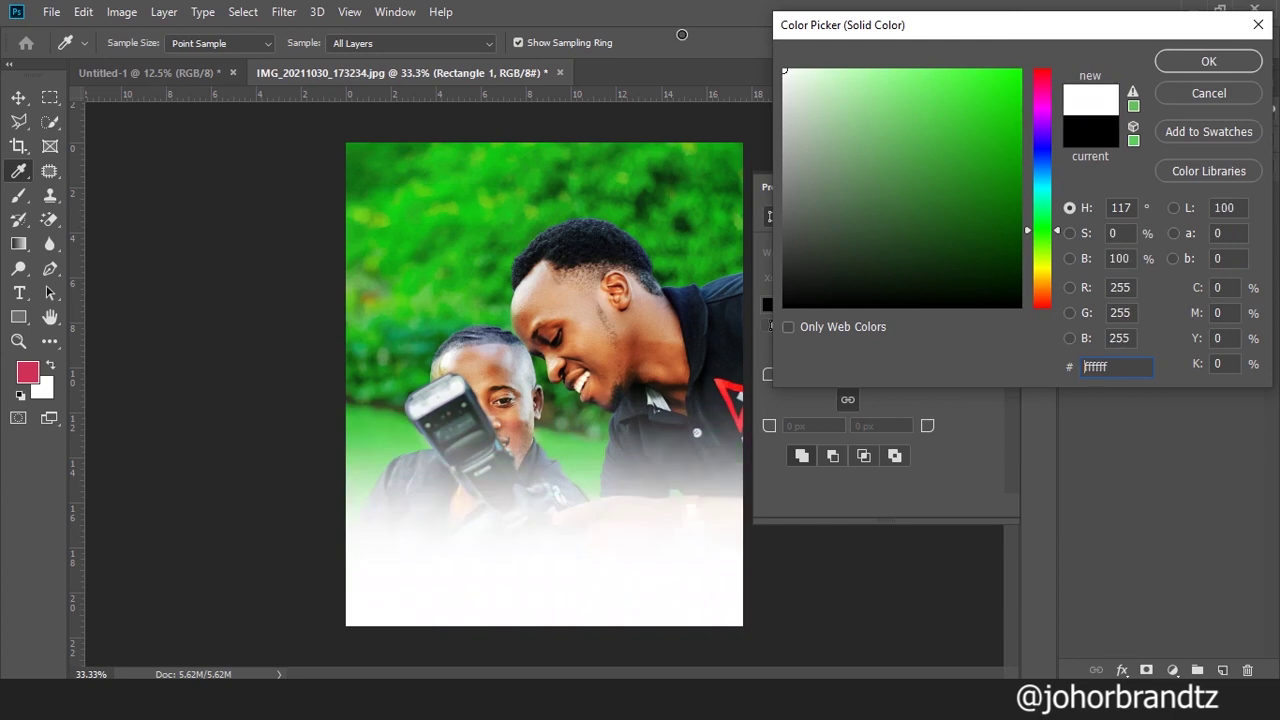
pyautogui.click(1206, 70)
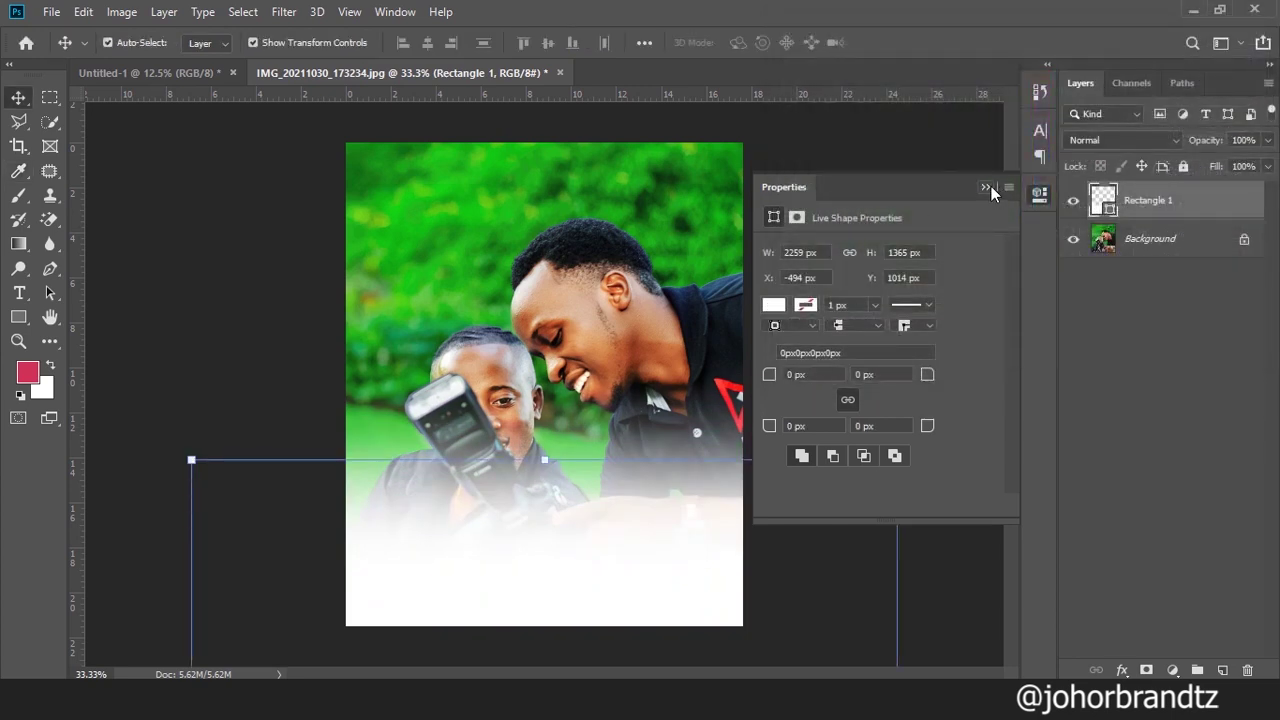
pyautogui.click(988, 188)
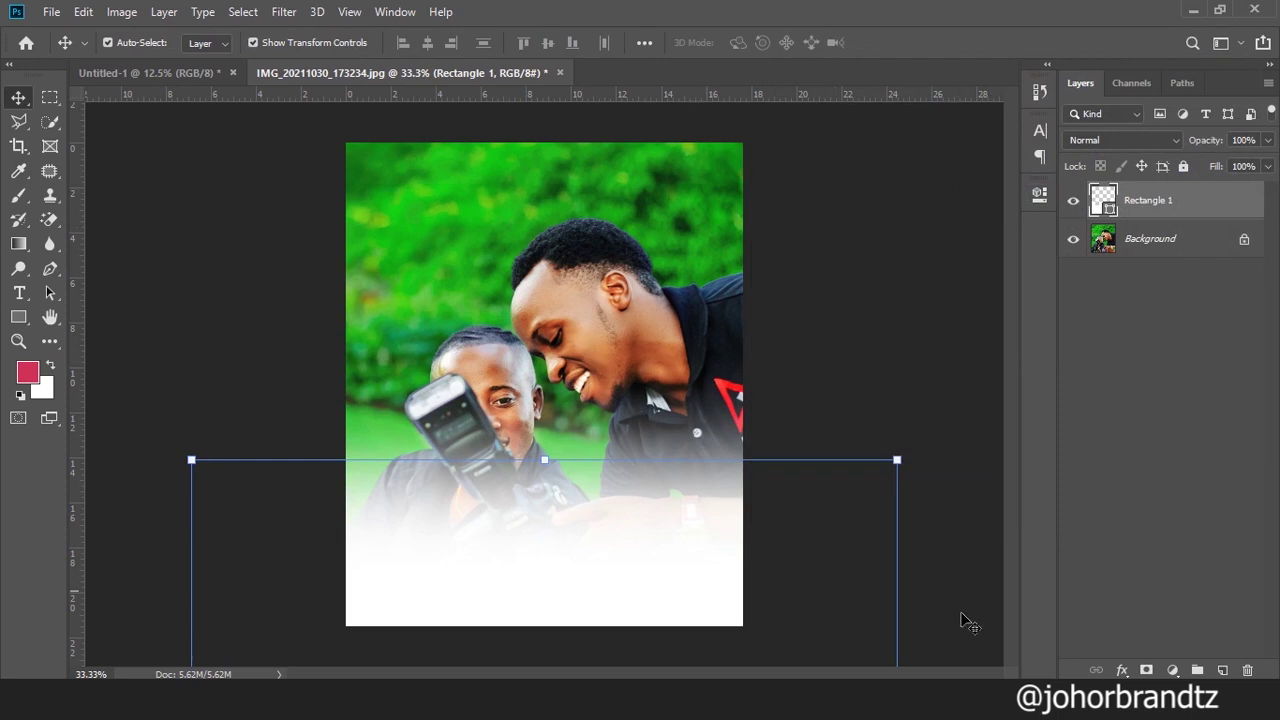
pyautogui.click(1049, 700)
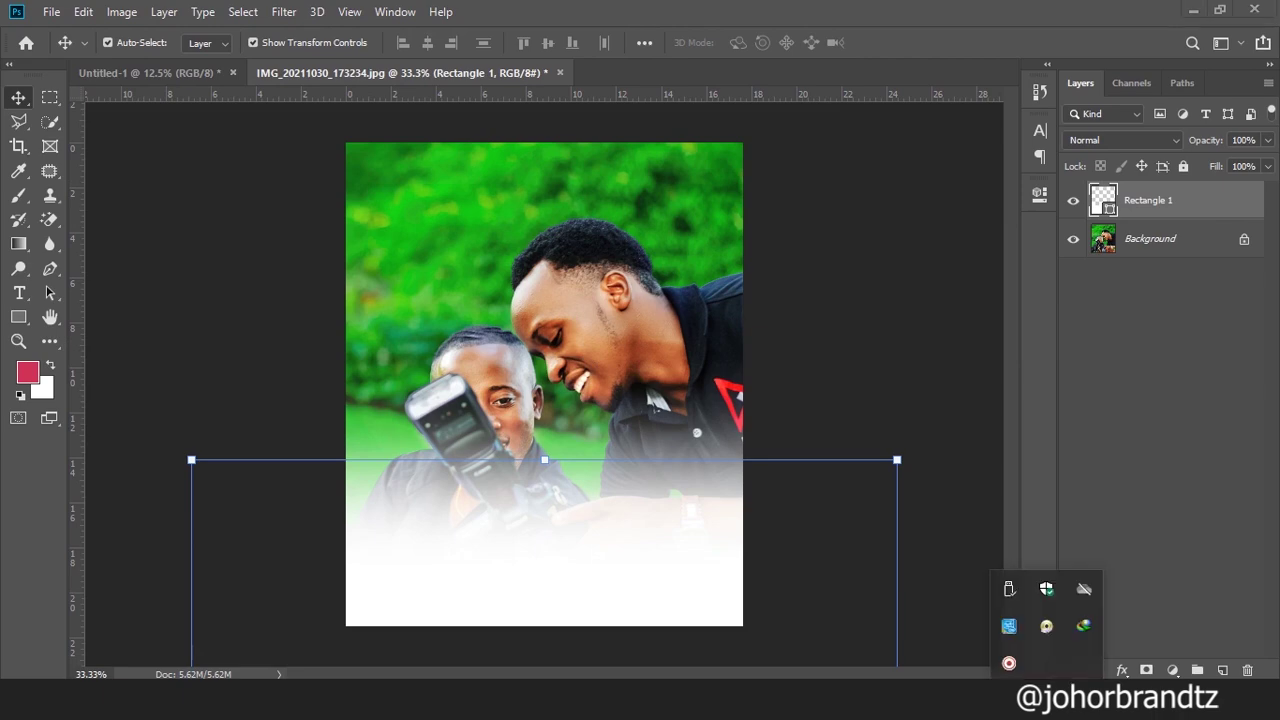